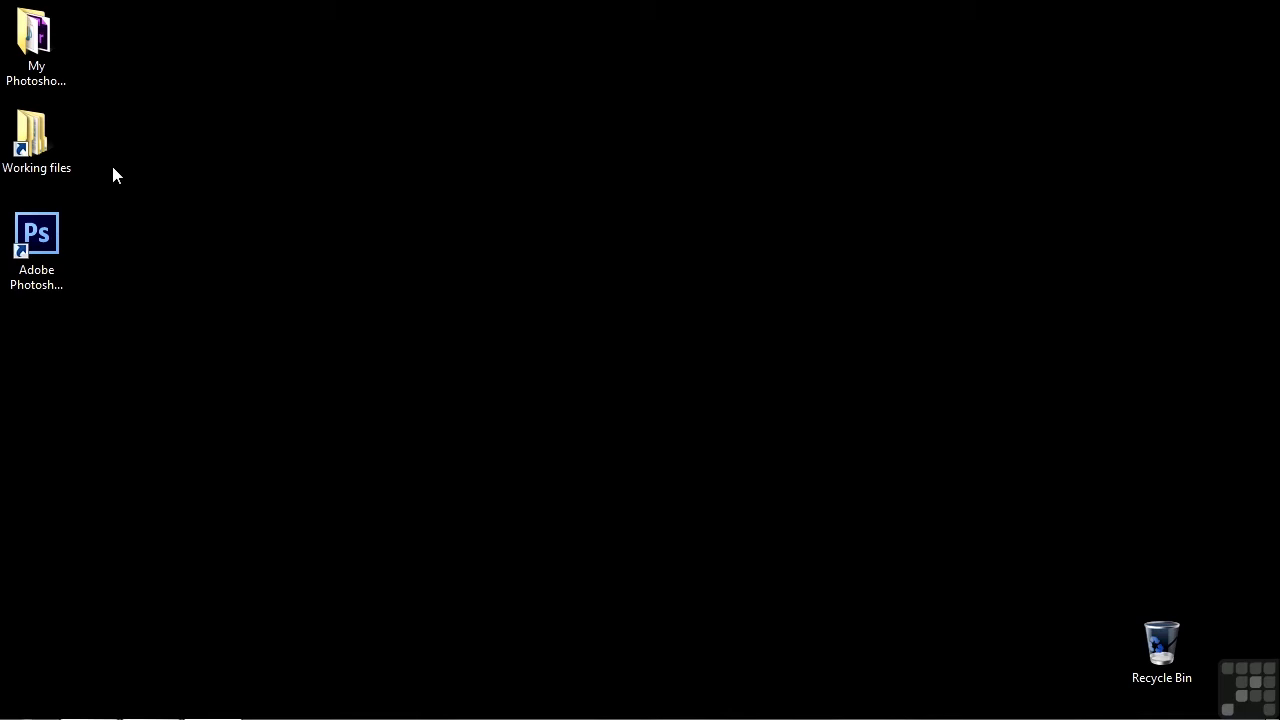
# Open render-animation.psd from Working files > Photoshop projects in Photoshop
pyautogui.doubleClick(25, 165)
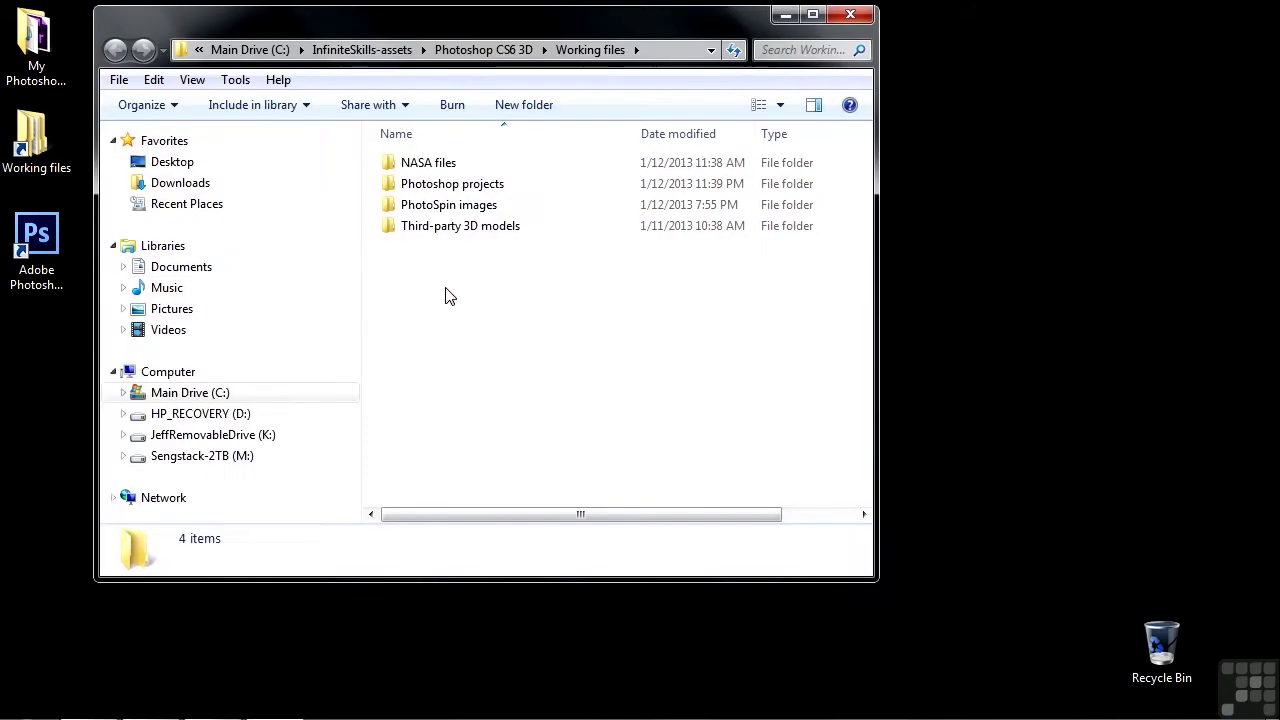
pyautogui.doubleClick(438, 184)
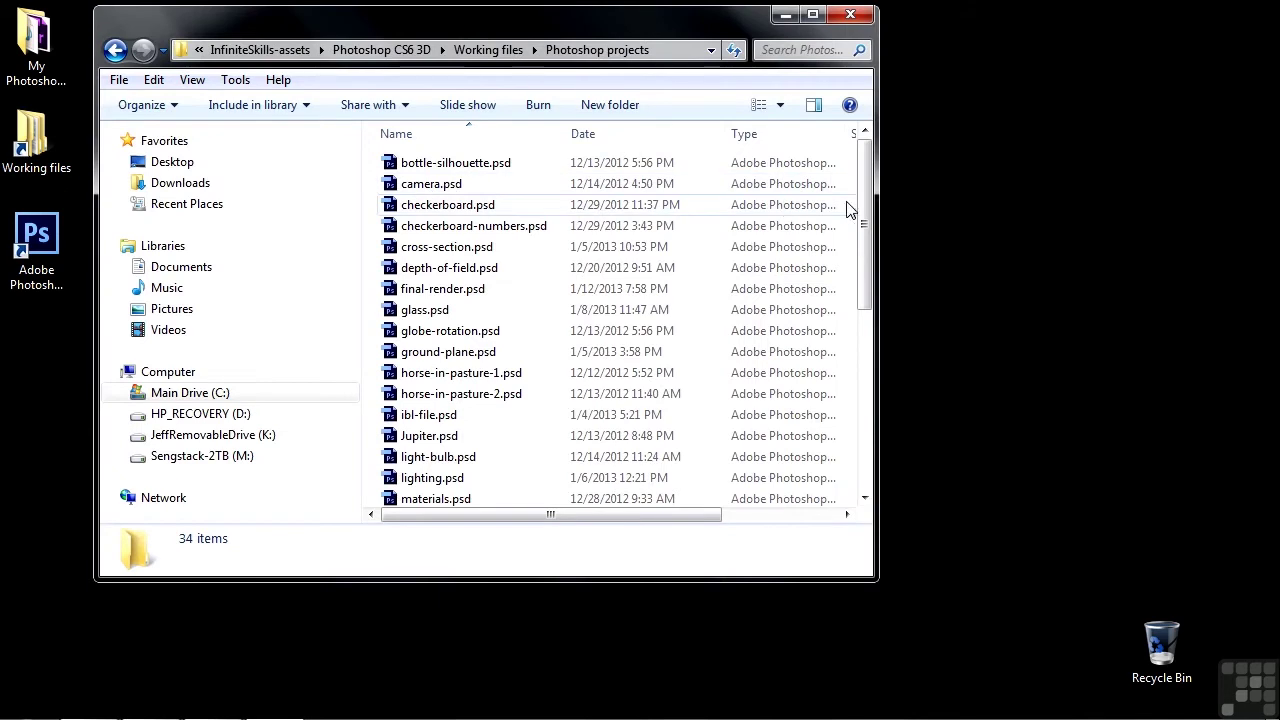
pyautogui.moveTo(862, 215); pyautogui.dragTo(880, 423)
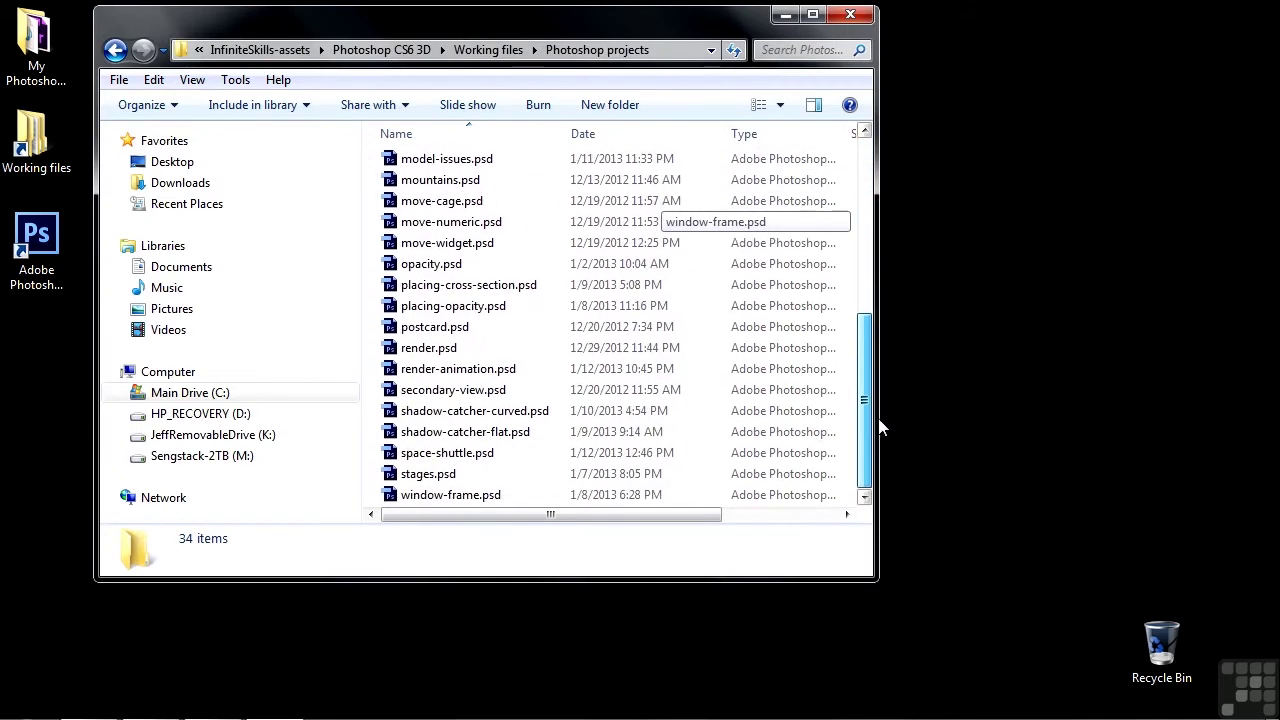
pyautogui.doubleClick(440, 370)
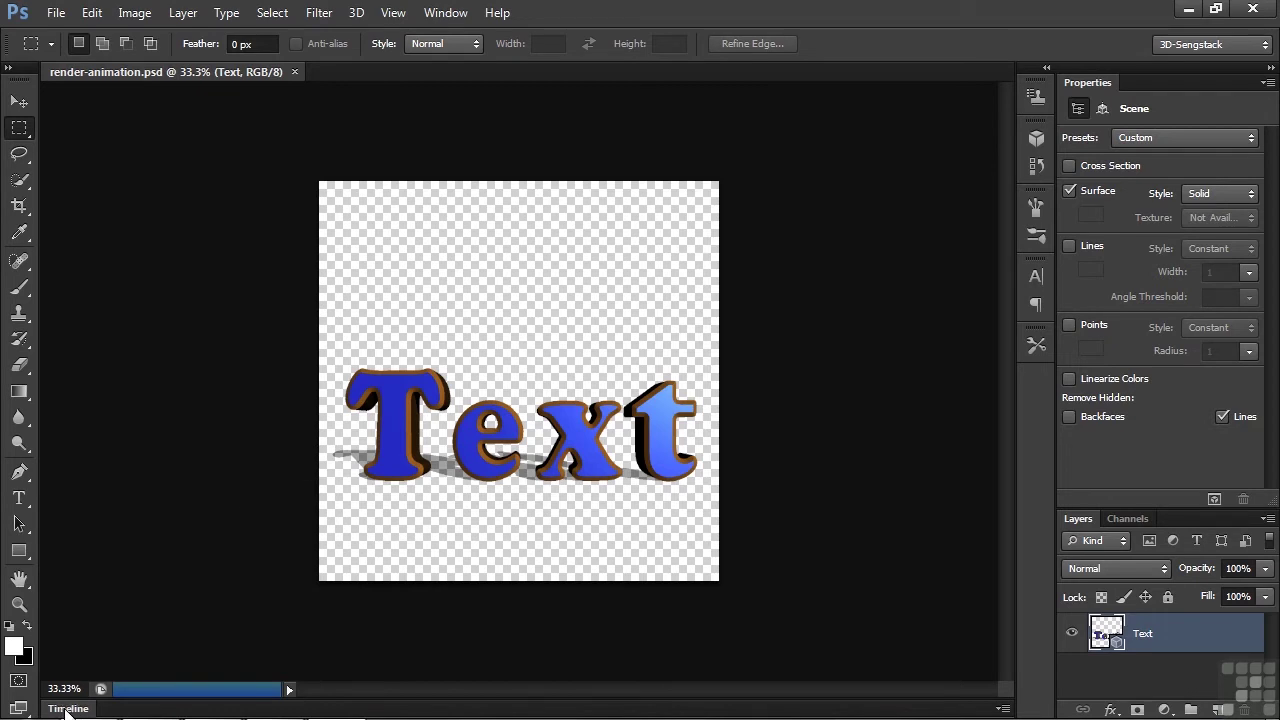
# Show the Timeline zoomed to single frames with the Text mesh keyframes, playhead at frame 0
pyautogui.click(67, 708)
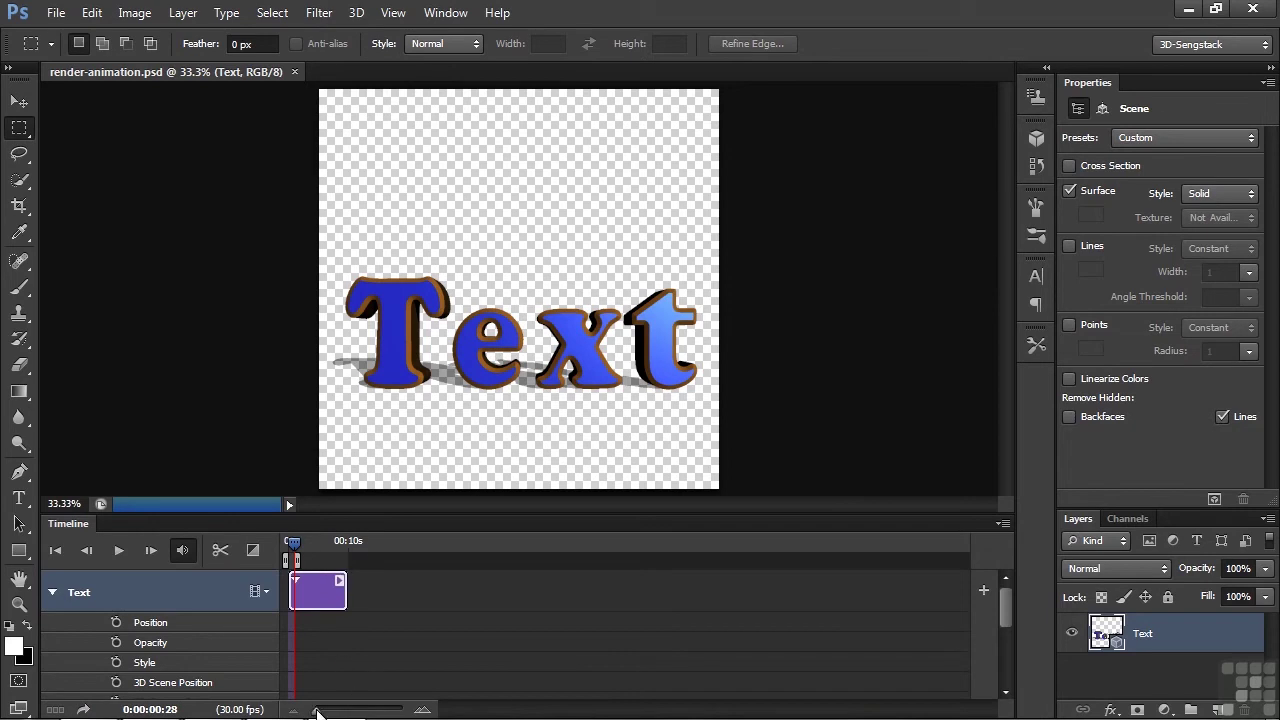
pyautogui.moveTo(316, 712); pyautogui.dragTo(367, 711)
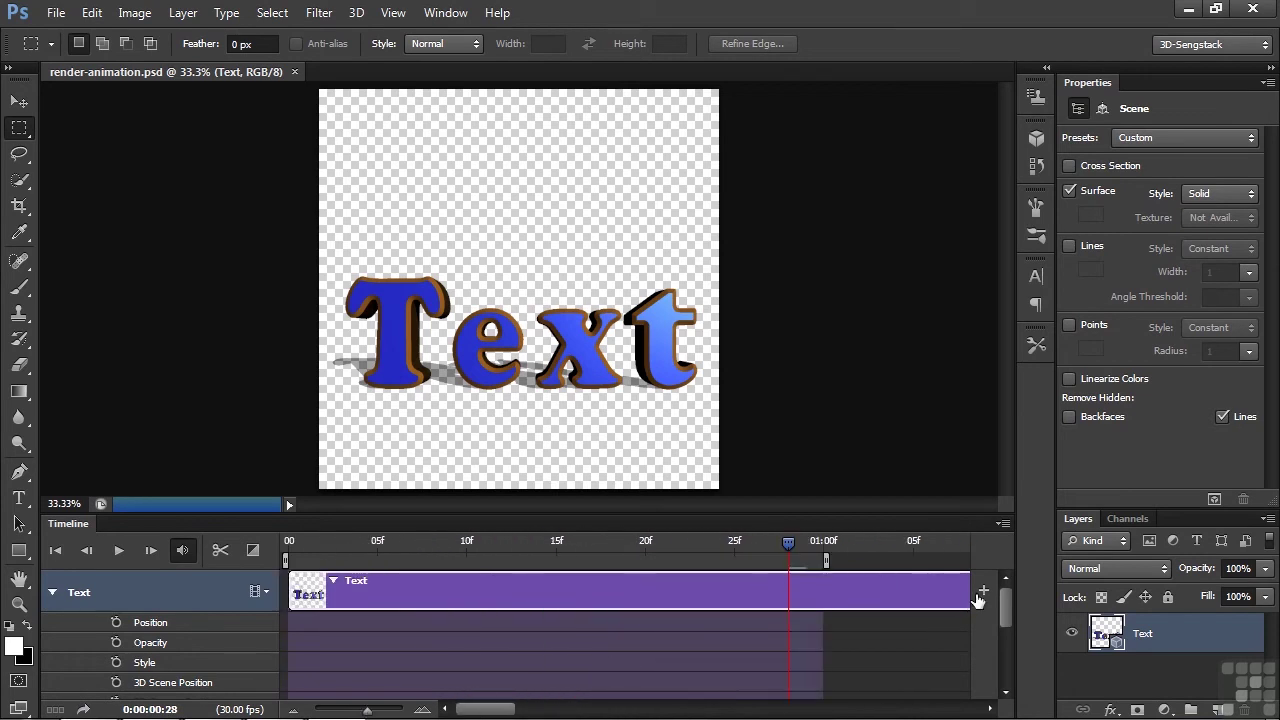
pyautogui.moveTo(1003, 605); pyautogui.dragTo(1003, 668)
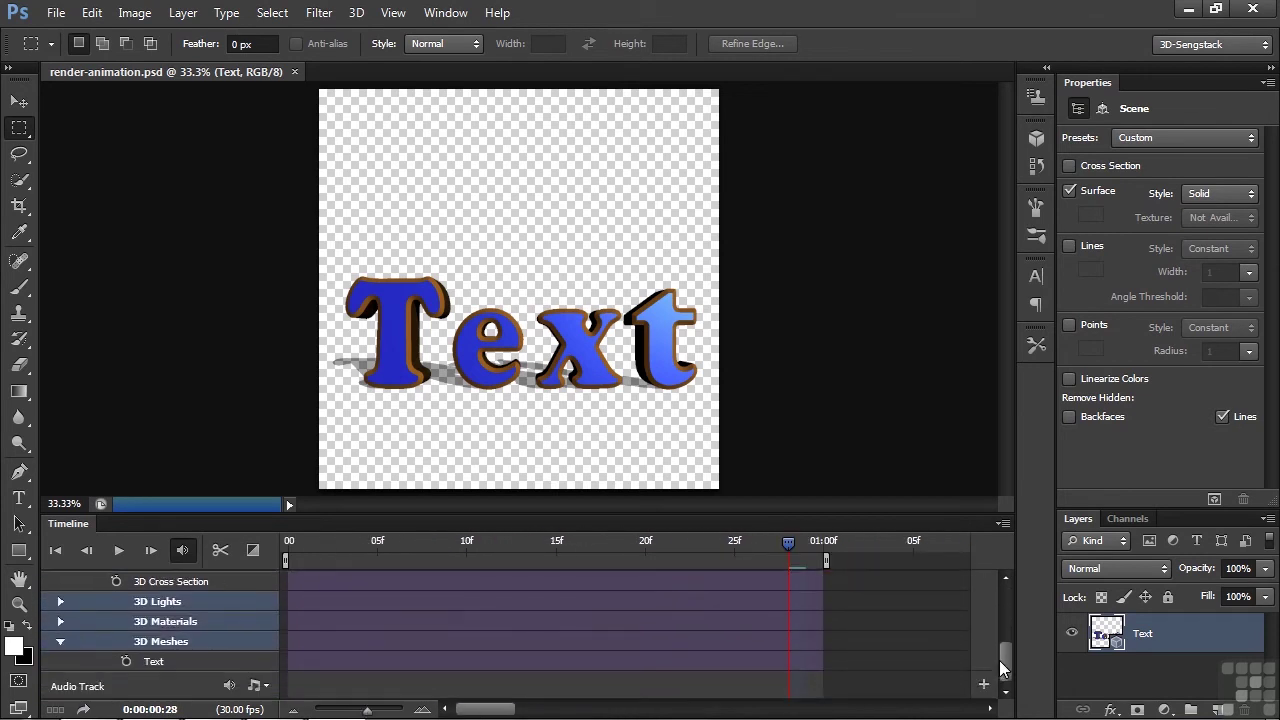
pyautogui.click(126, 662)
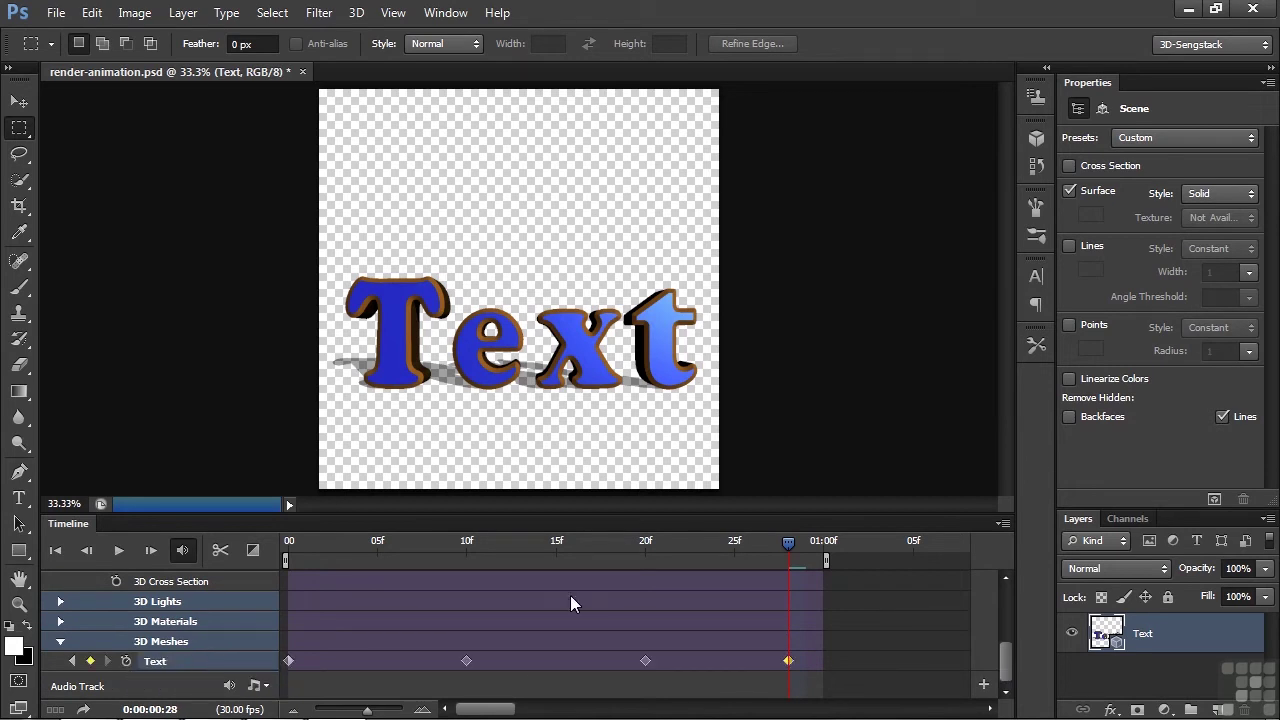
pyautogui.moveTo(785, 543); pyautogui.dragTo(288, 556)
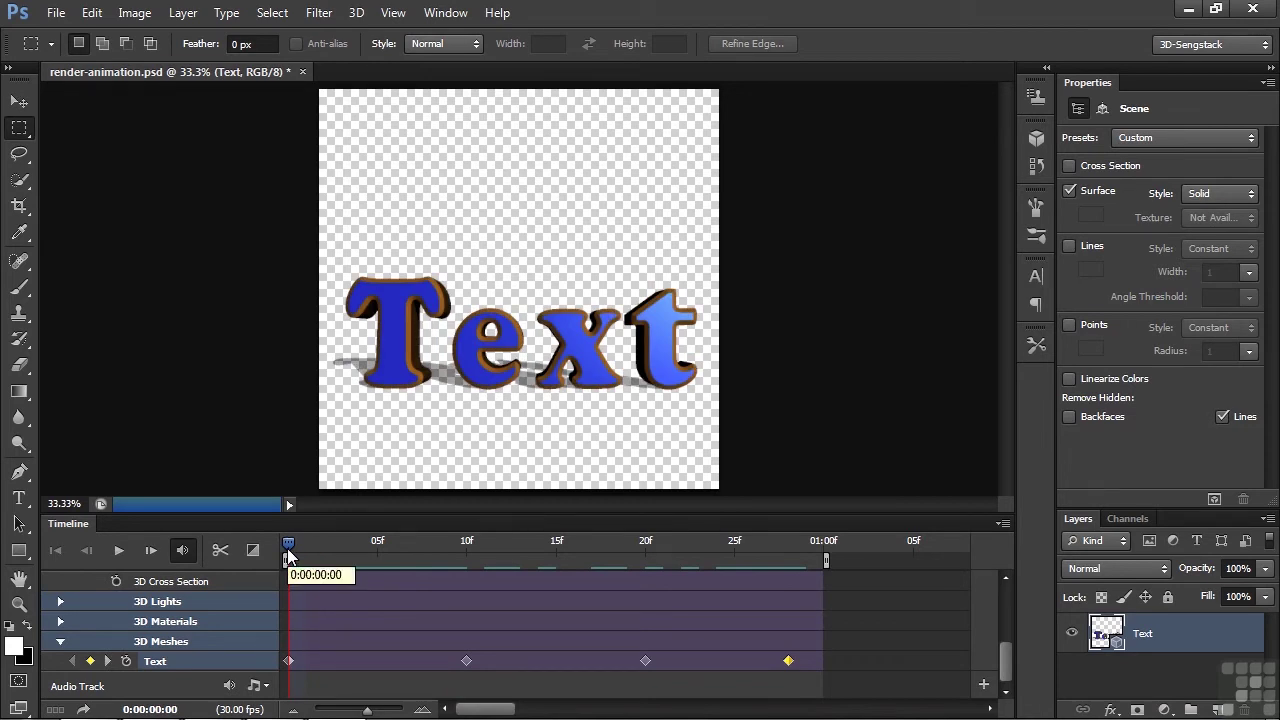
# Open File > Export > Render Video for the Text animation
pyautogui.click(57, 14)
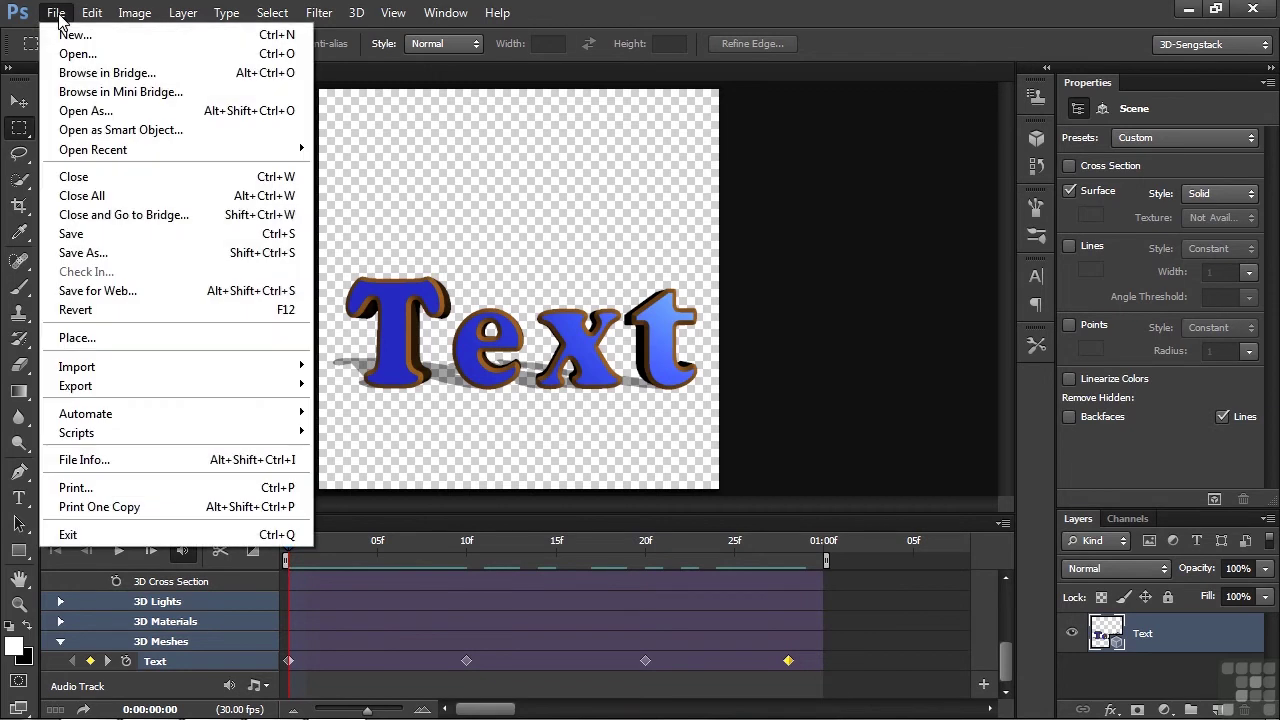
pyautogui.moveTo(192, 386)
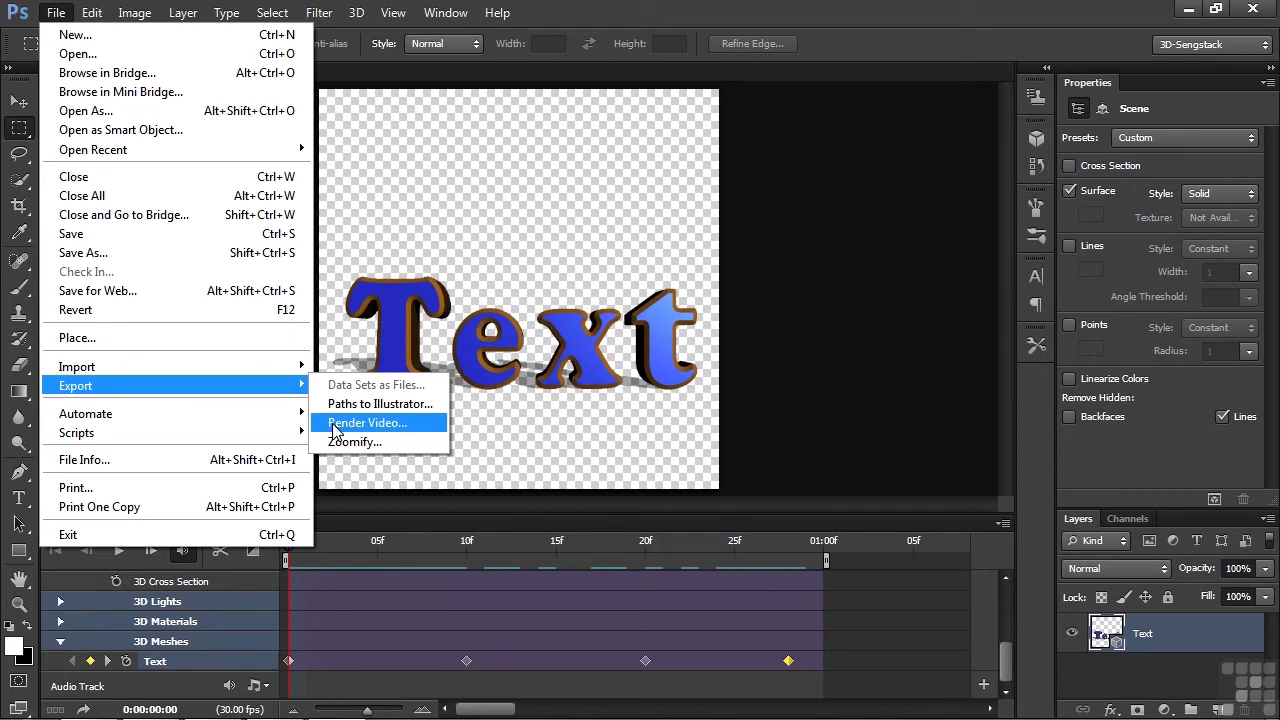
pyautogui.click(335, 425)
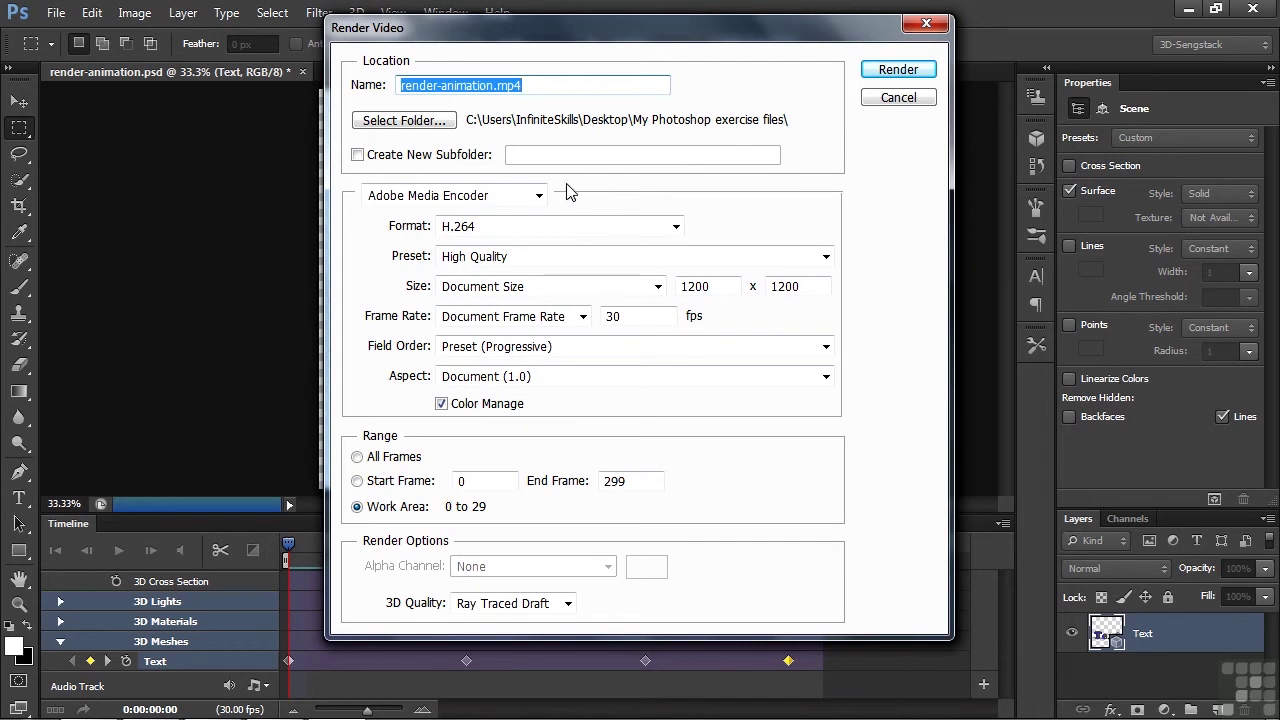
pyautogui.click(538, 196)
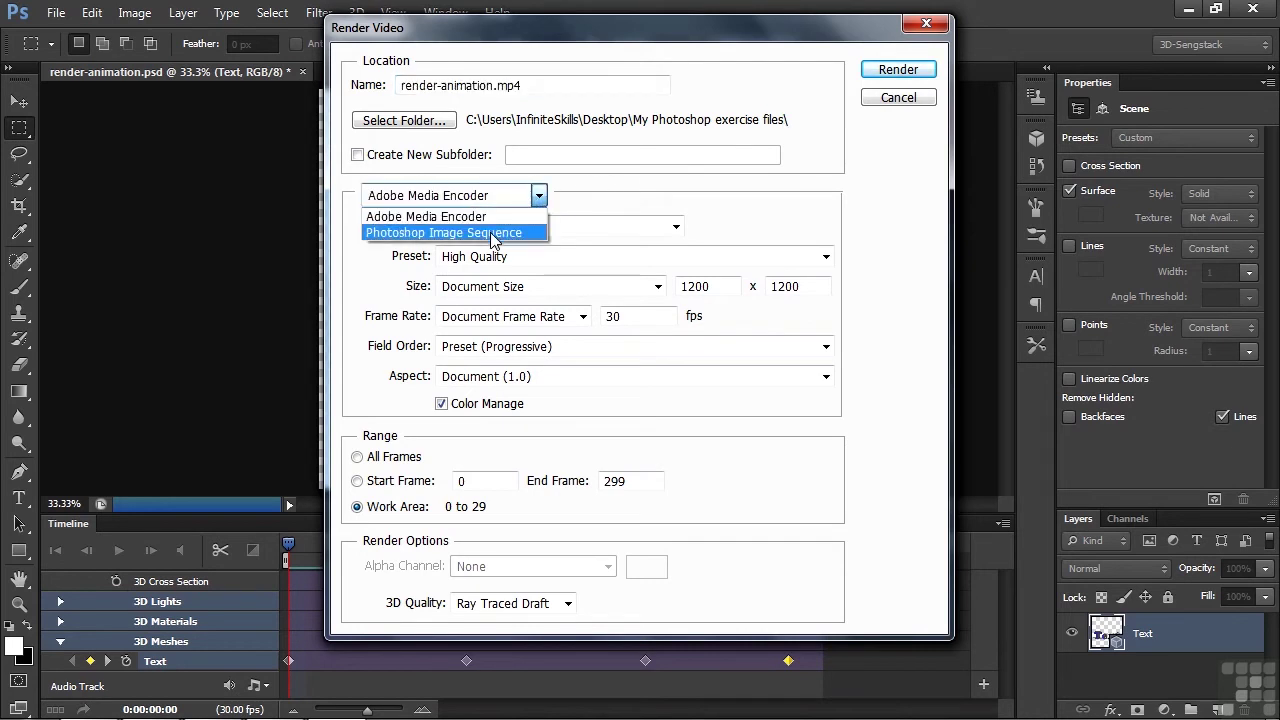
pyautogui.click(490, 233)
pyautogui.click(538, 196)
pyautogui.click(474, 217)
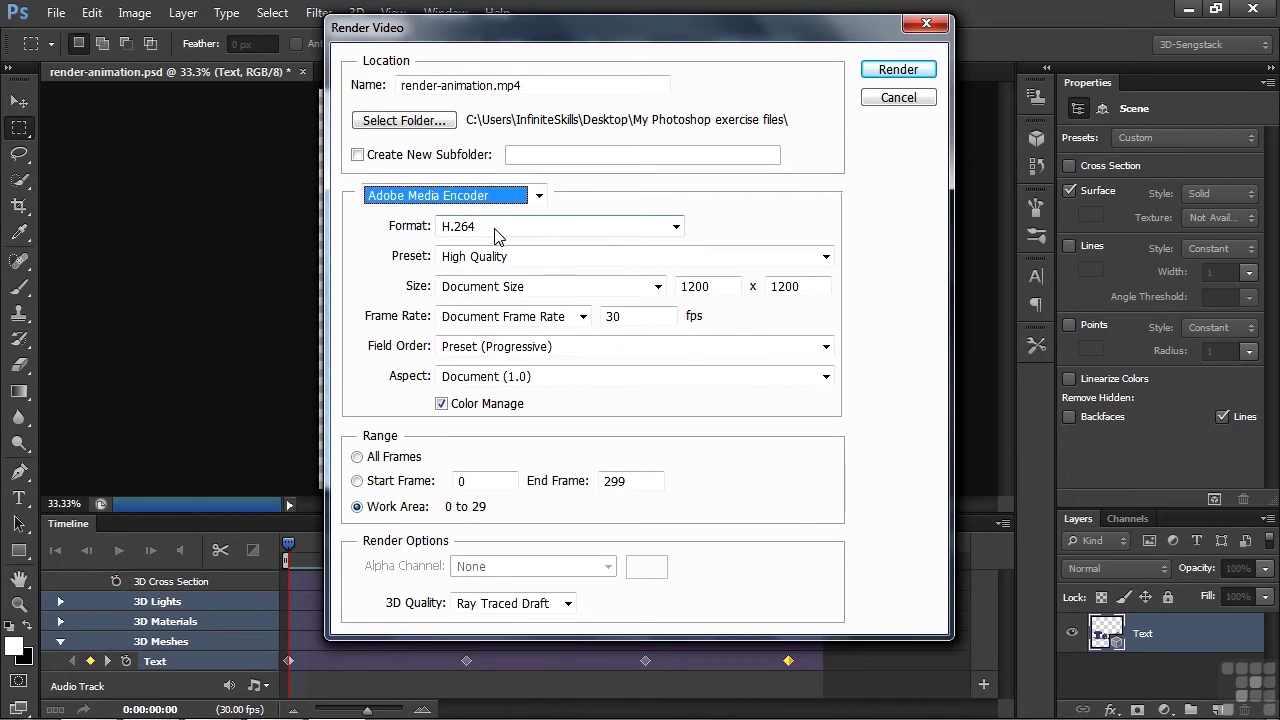
pyautogui.click(676, 226)
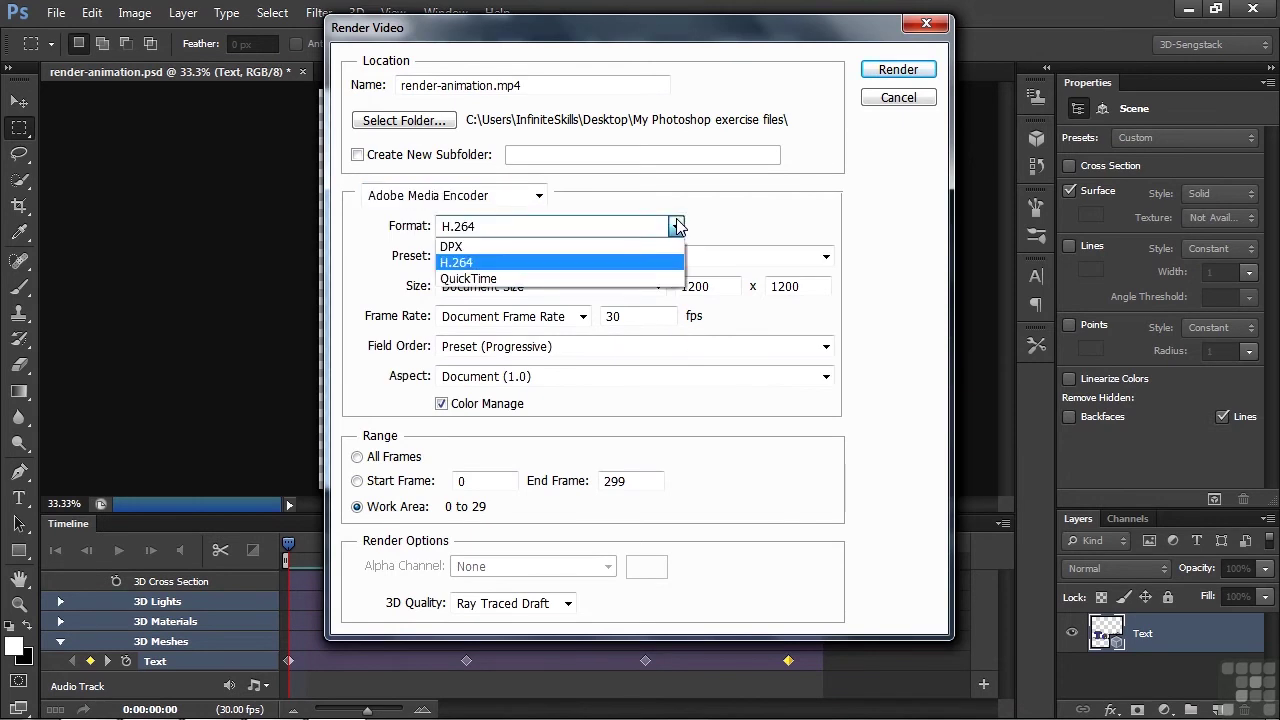
pyautogui.click(486, 263)
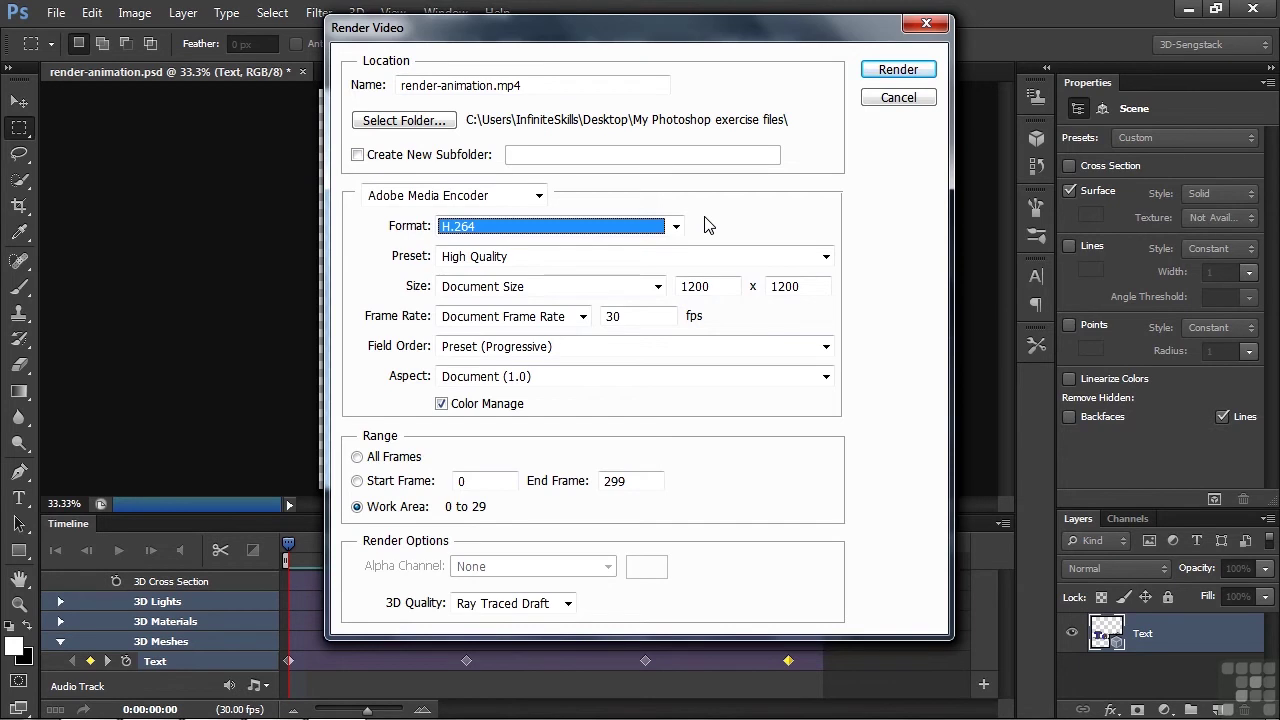
# Render render-animation.mp4 with the High Quality preset and Ray Traced Draft 3D quality
pyautogui.click(827, 258)
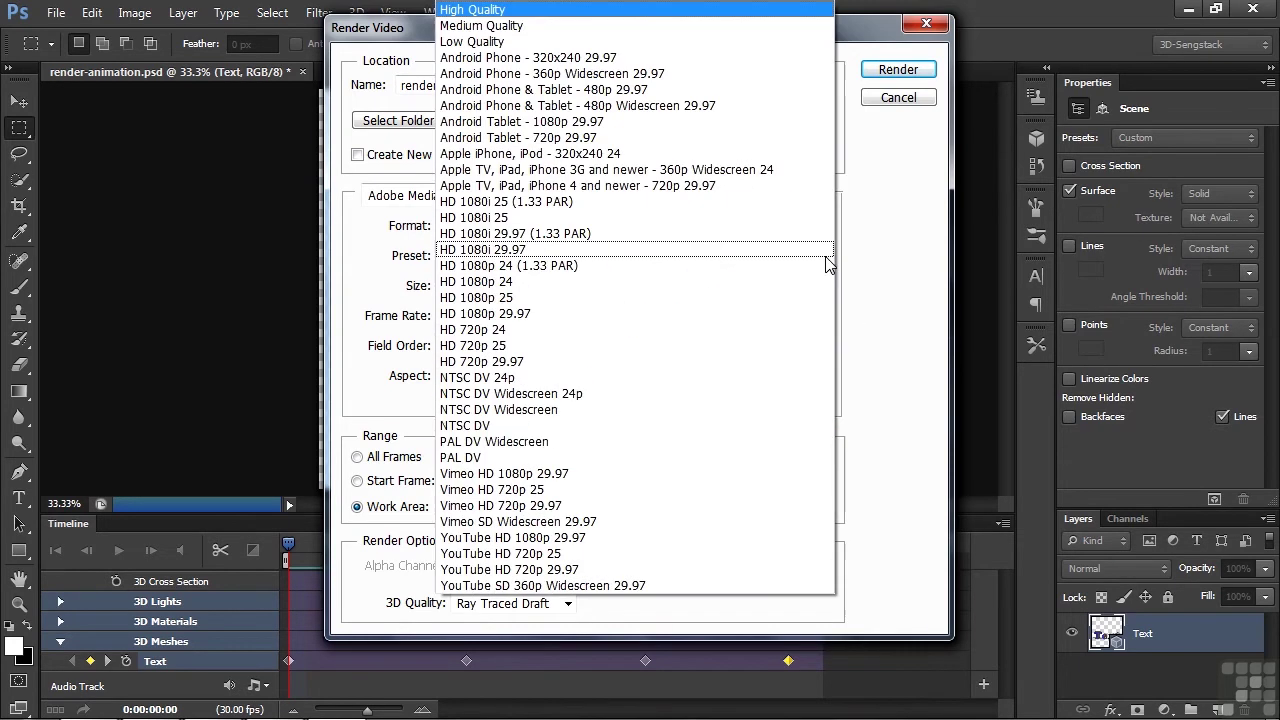
pyautogui.click(667, 18)
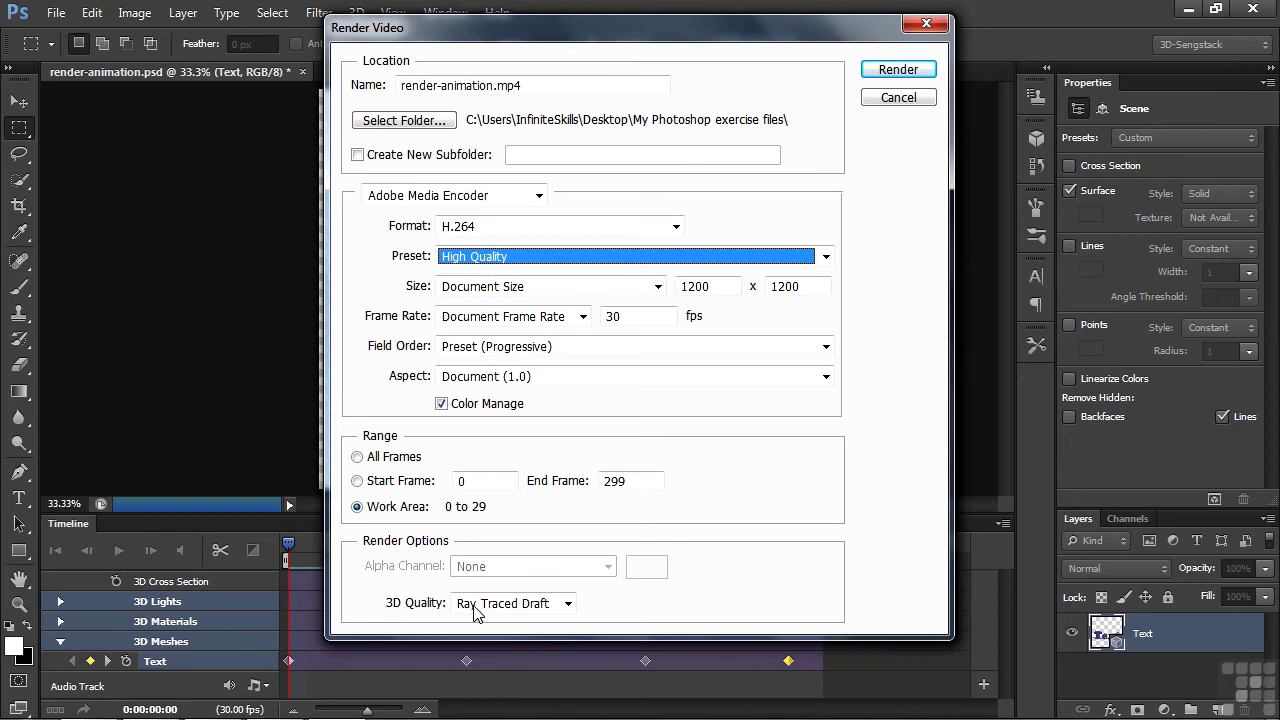
pyautogui.click(568, 604)
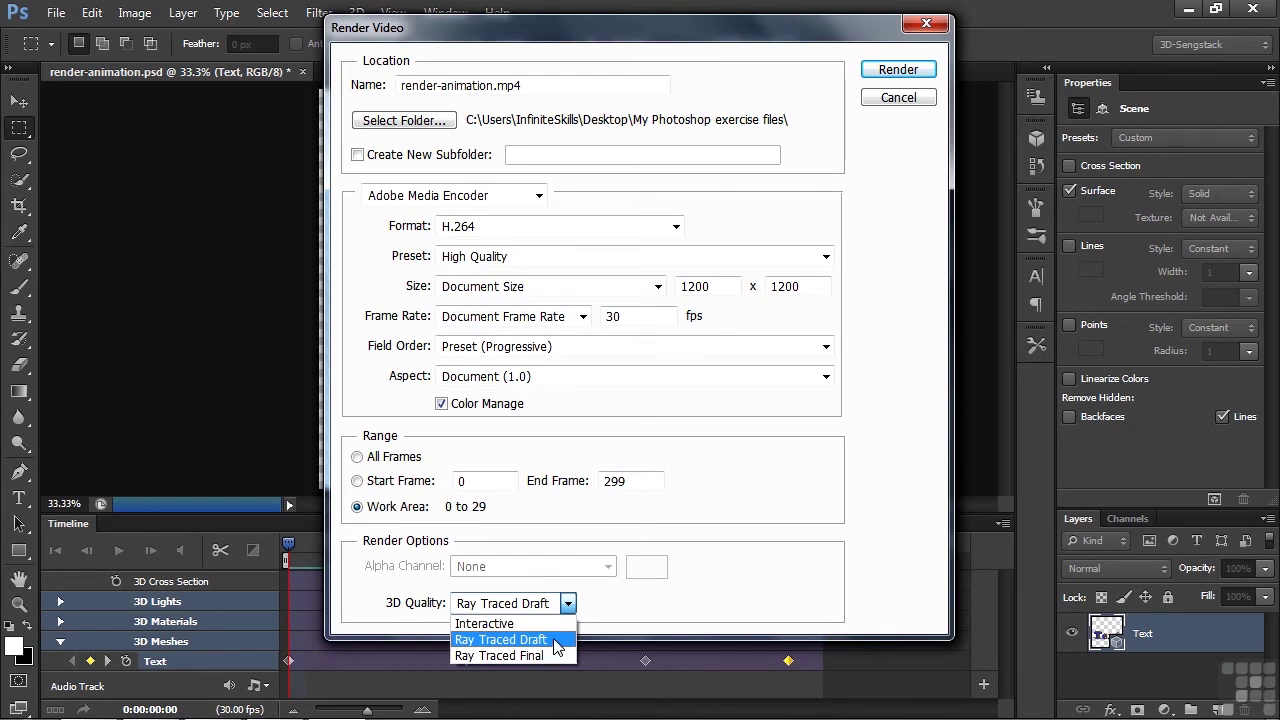
pyautogui.click(553, 639)
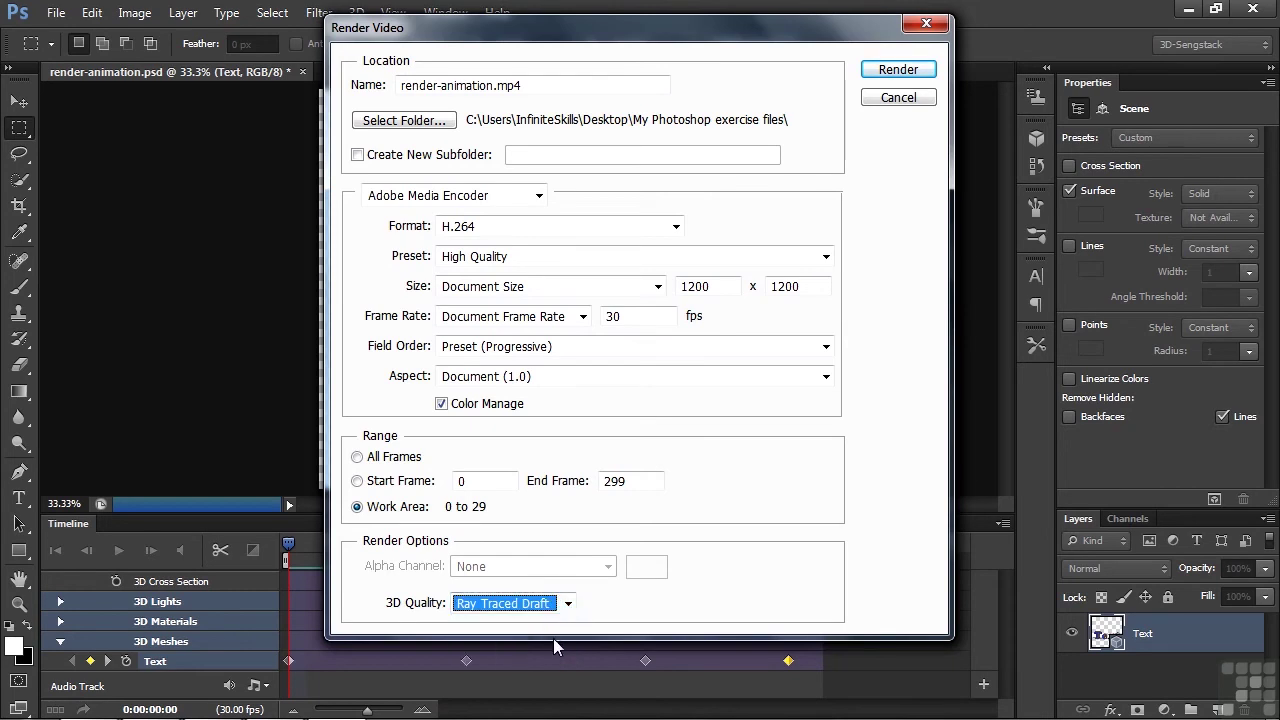
pyautogui.click(898, 69)
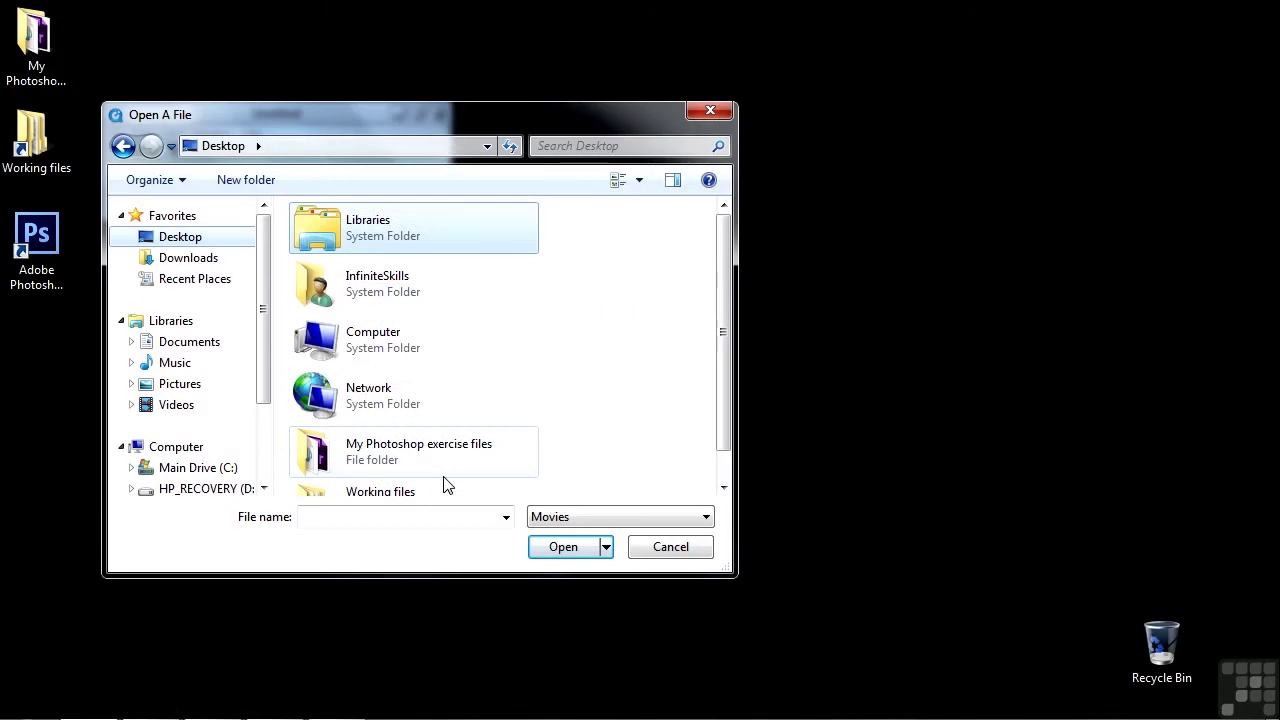
# Open render-animation.mp4 from My Photoshop exercise files in QuickTime and play it twice
pyautogui.doubleClick(386, 455)
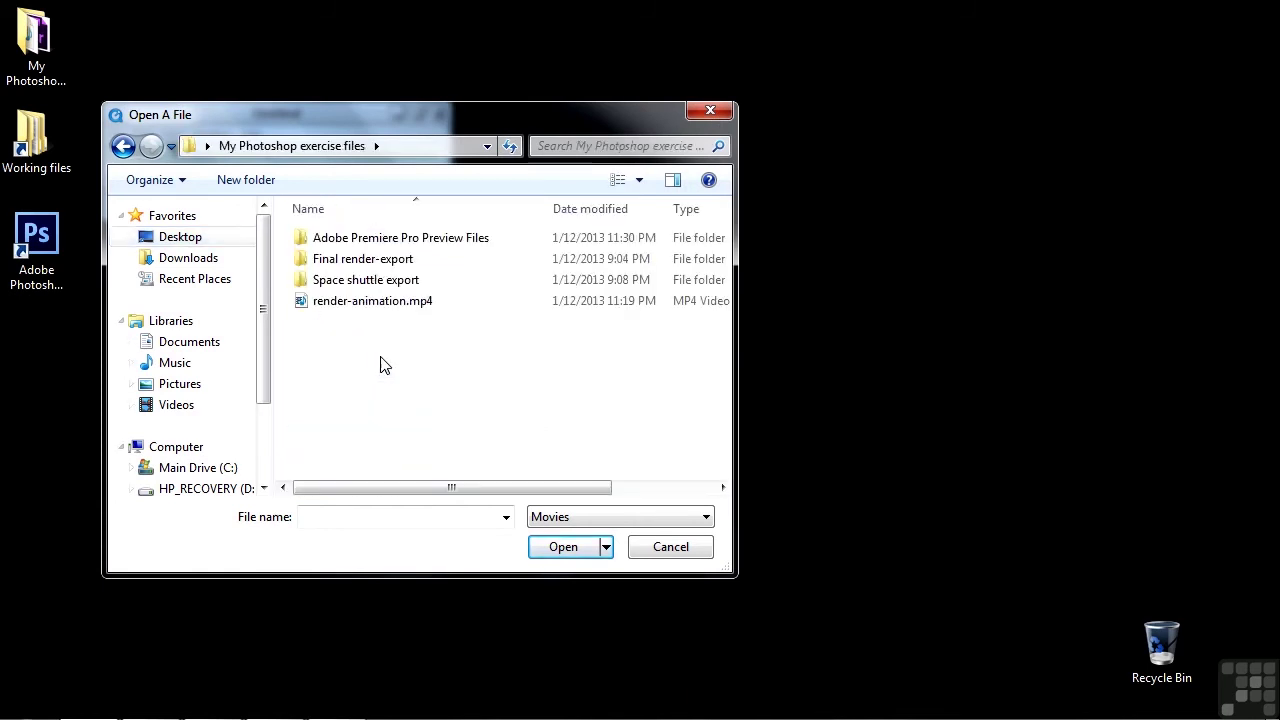
pyautogui.doubleClick(333, 300)
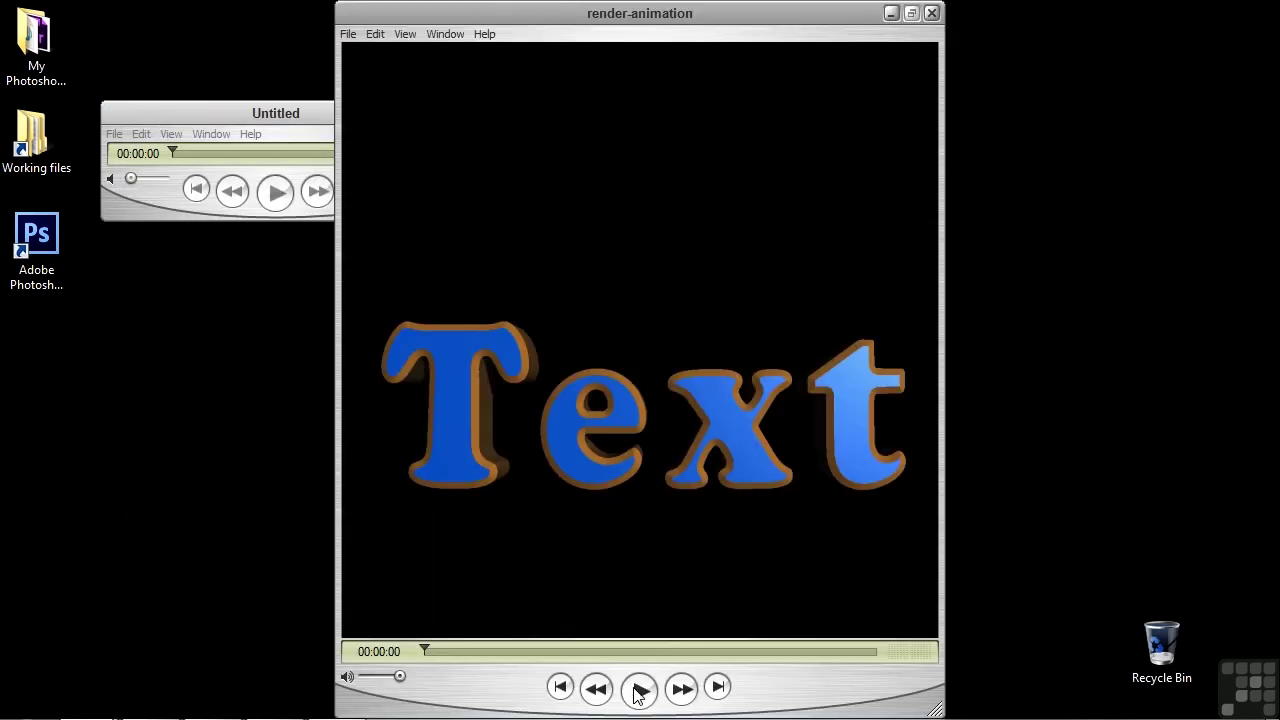
pyautogui.click(638, 690)
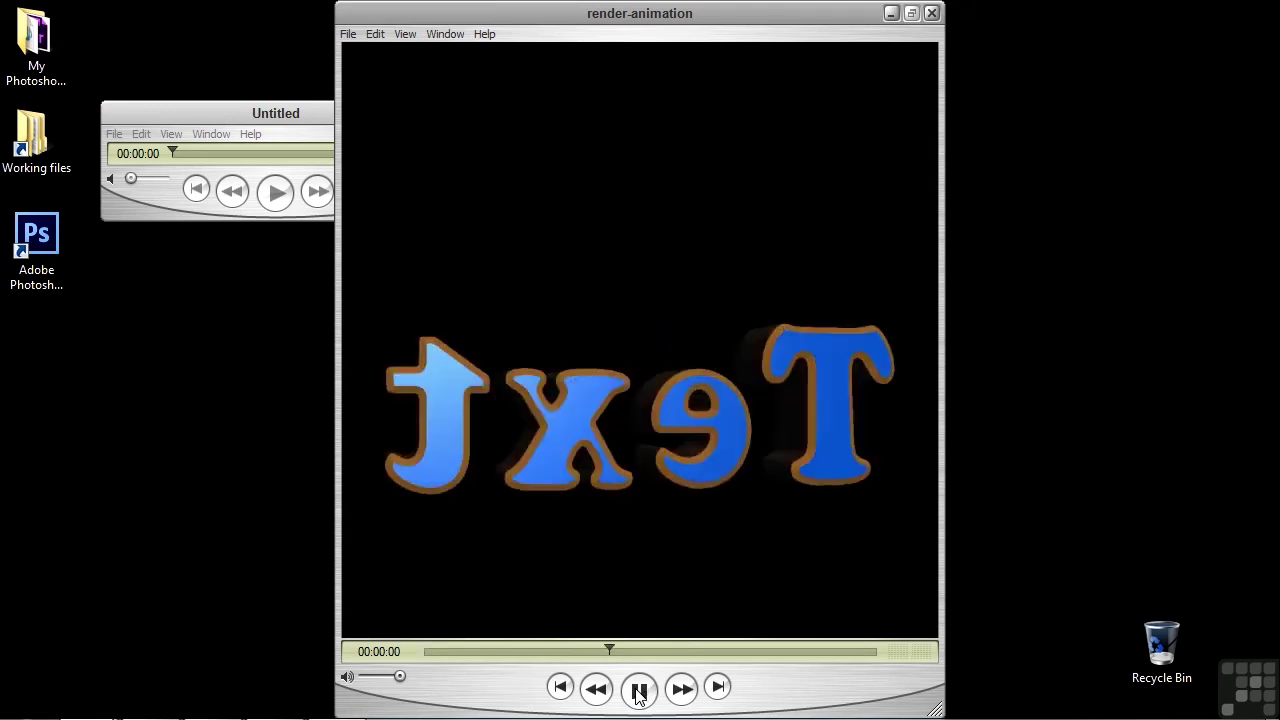
pyautogui.click(638, 690)
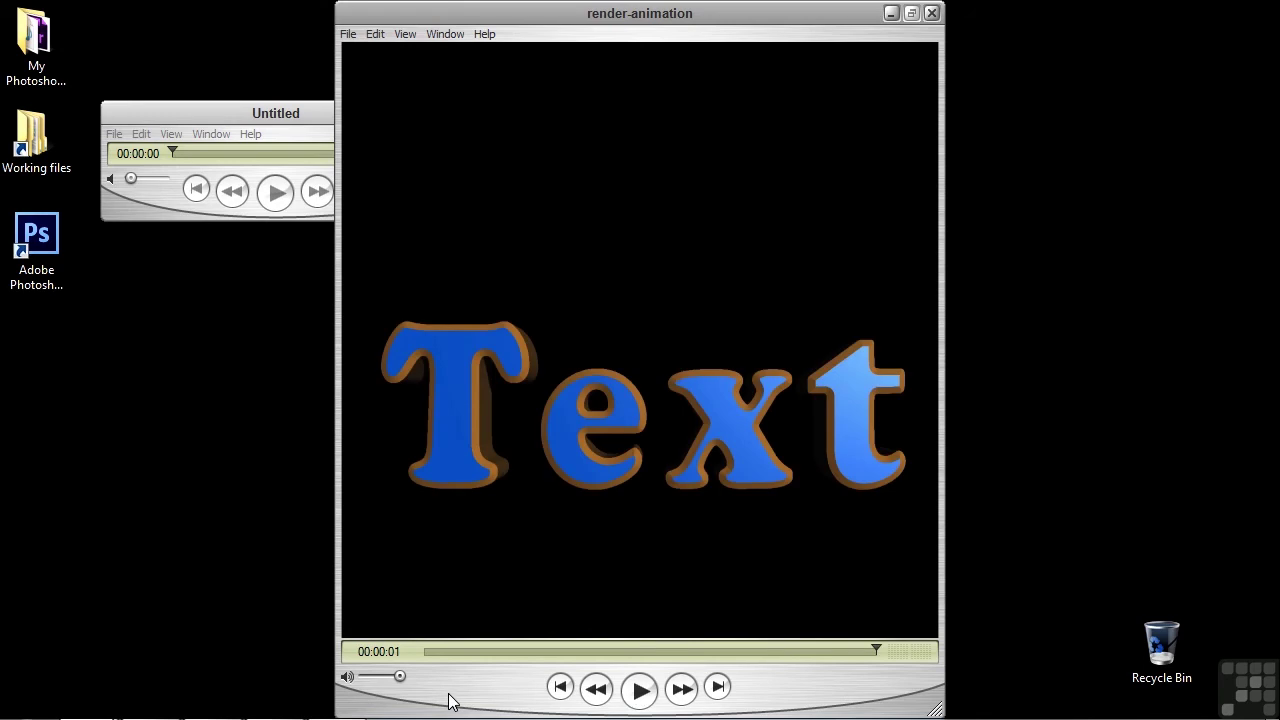
# Close the playing movie and return to Photoshop's Render Video dialog
pyautogui.click(937, 15)
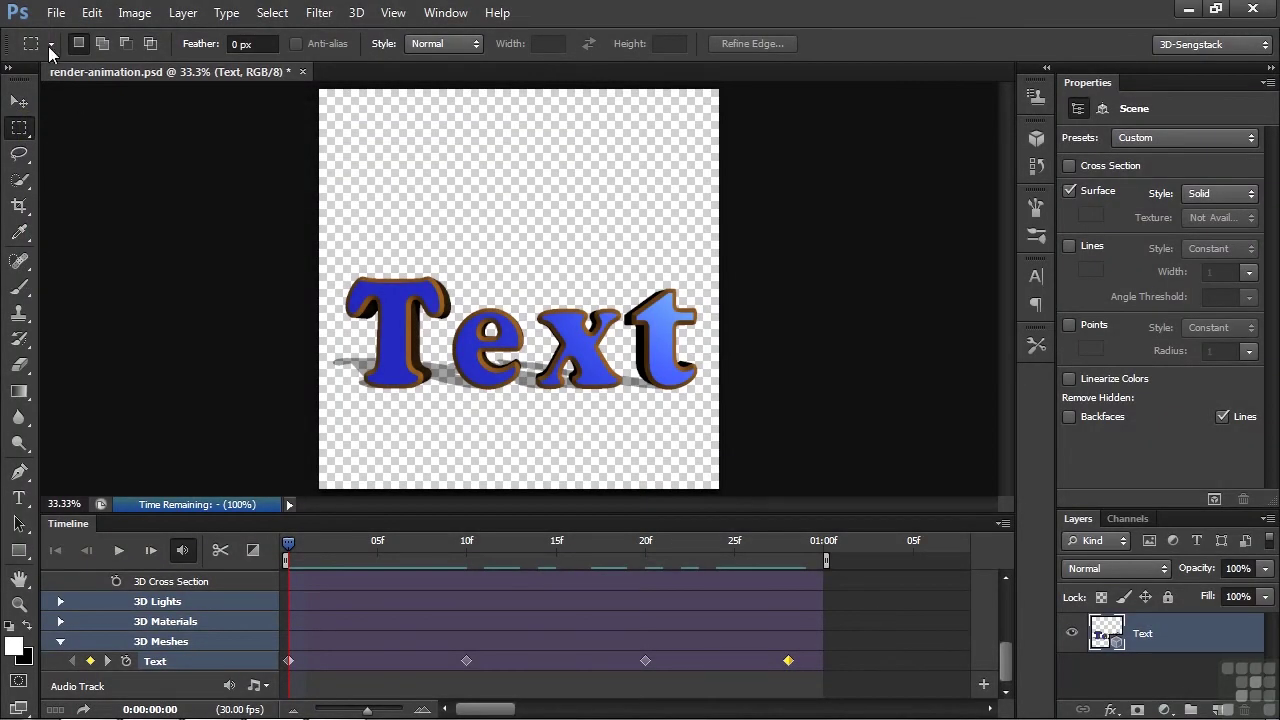
pyautogui.click(55, 13)
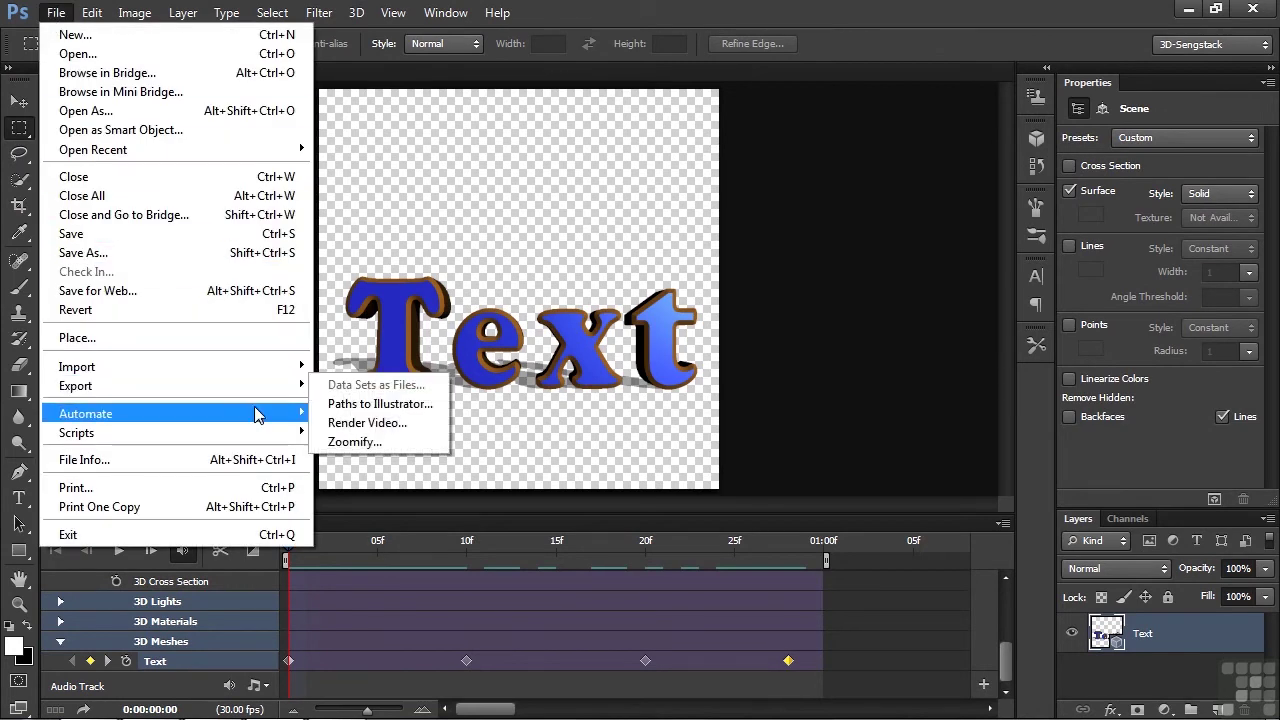
pyautogui.click(384, 423)
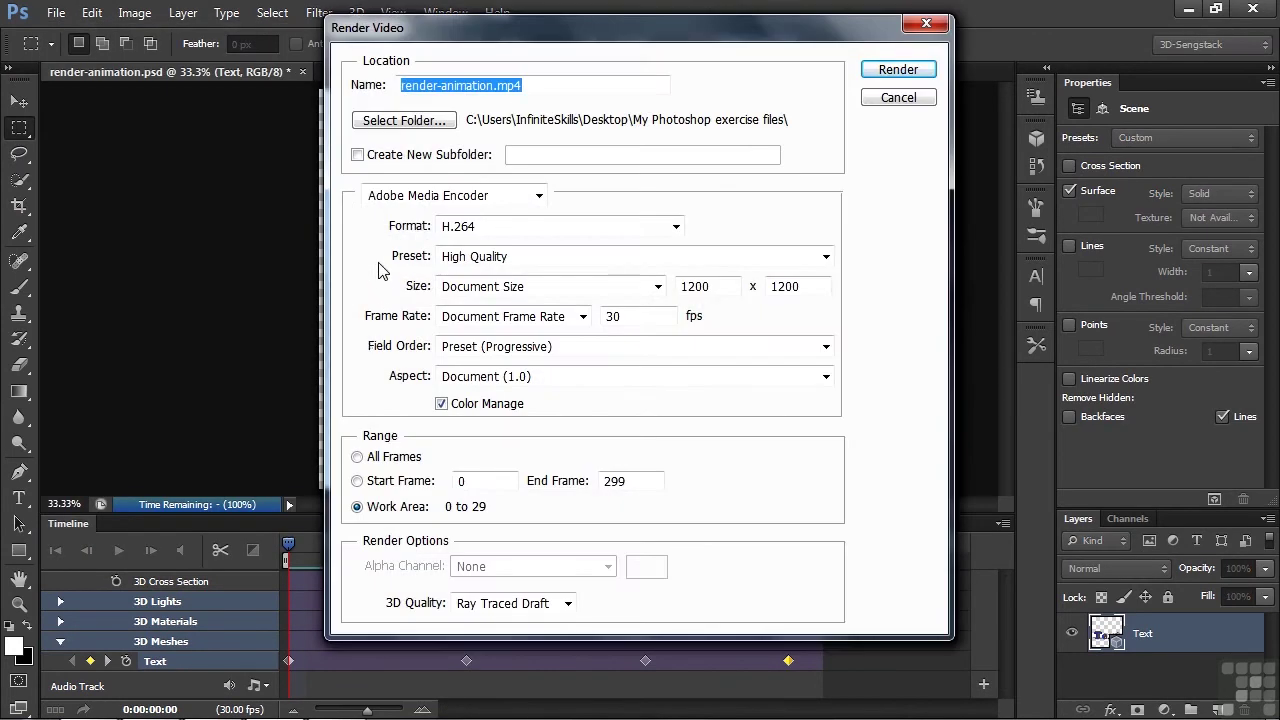
# Render render-animation.mov as QuickTime with a Straight - Unmatted alpha channel
pyautogui.click(676, 226)
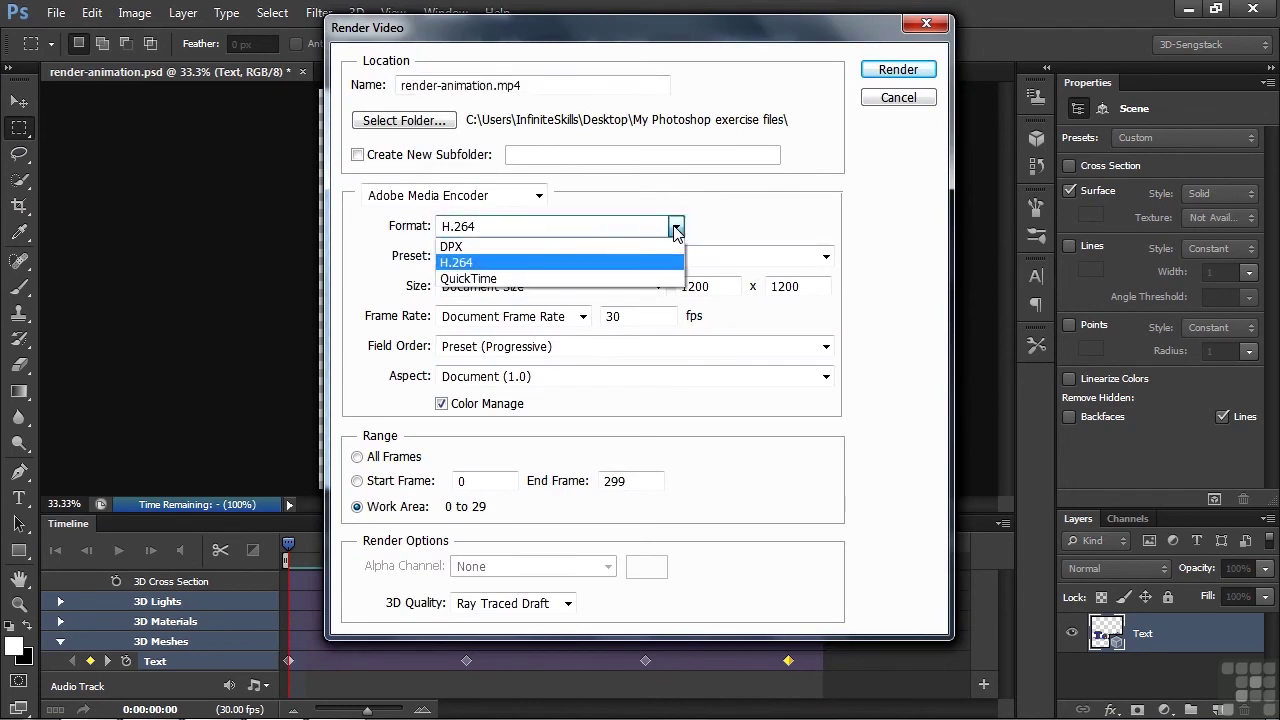
pyautogui.click(493, 278)
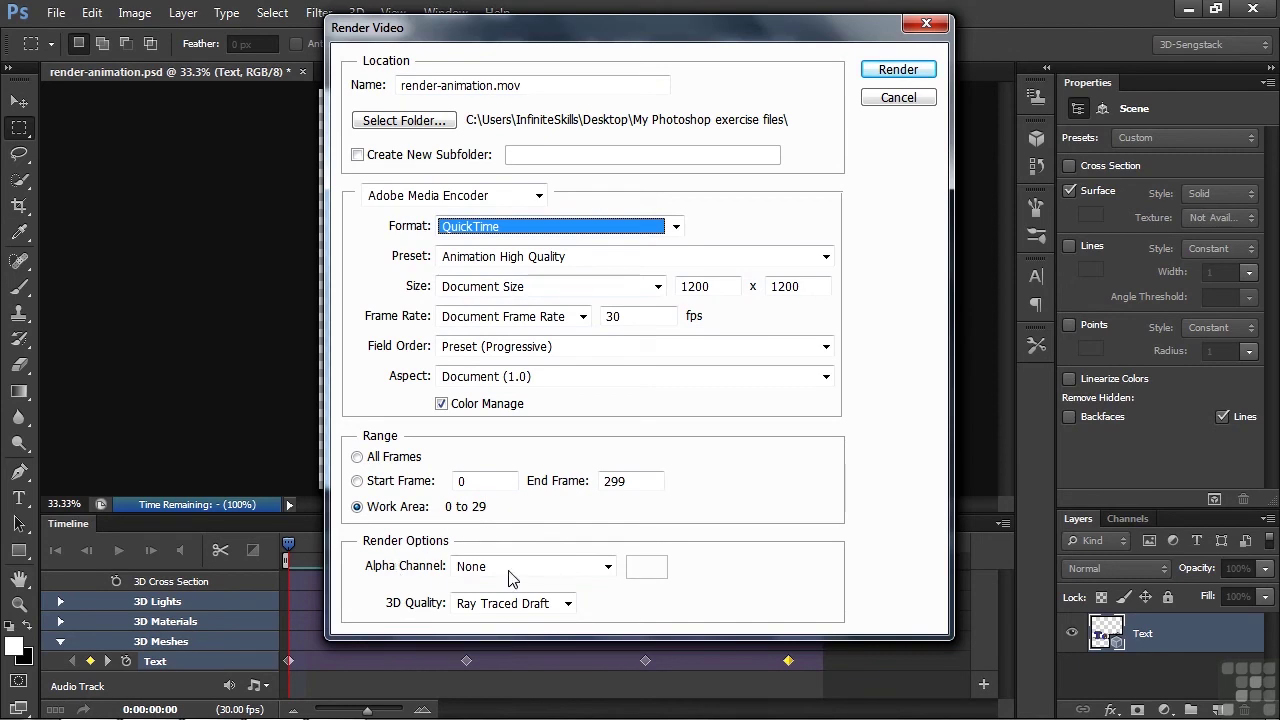
pyautogui.click(609, 568)
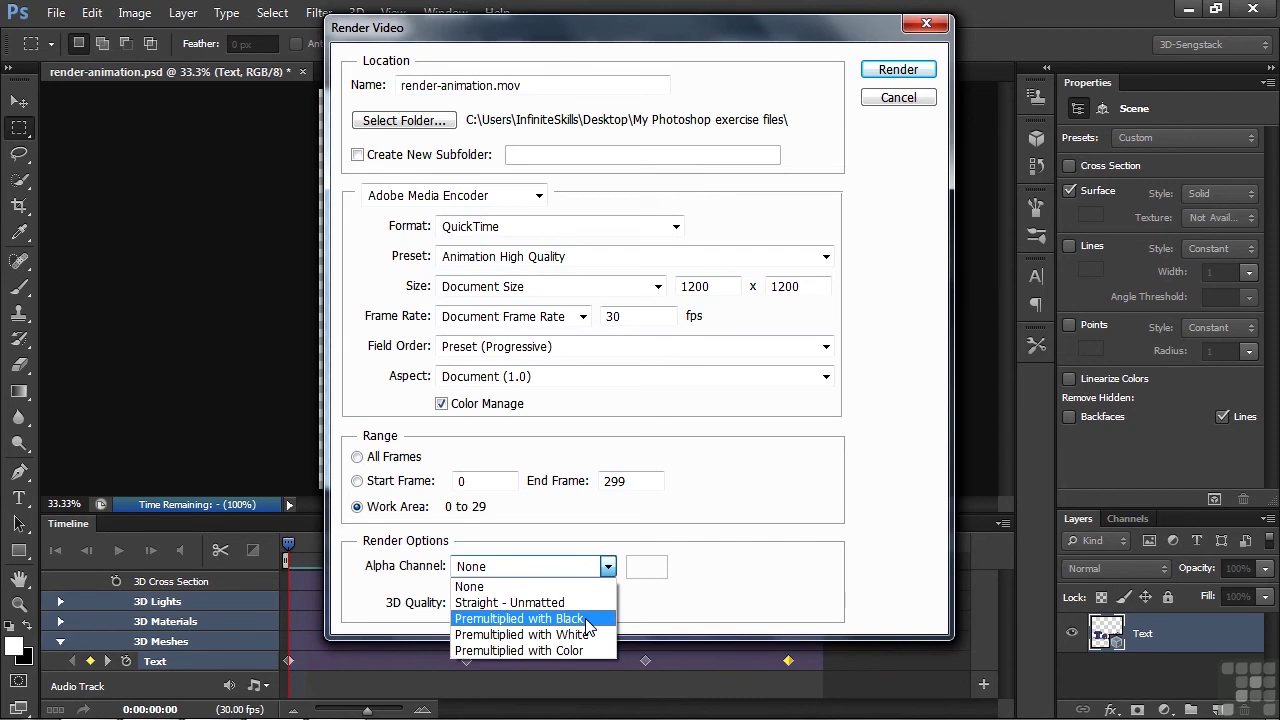
pyautogui.click(531, 603)
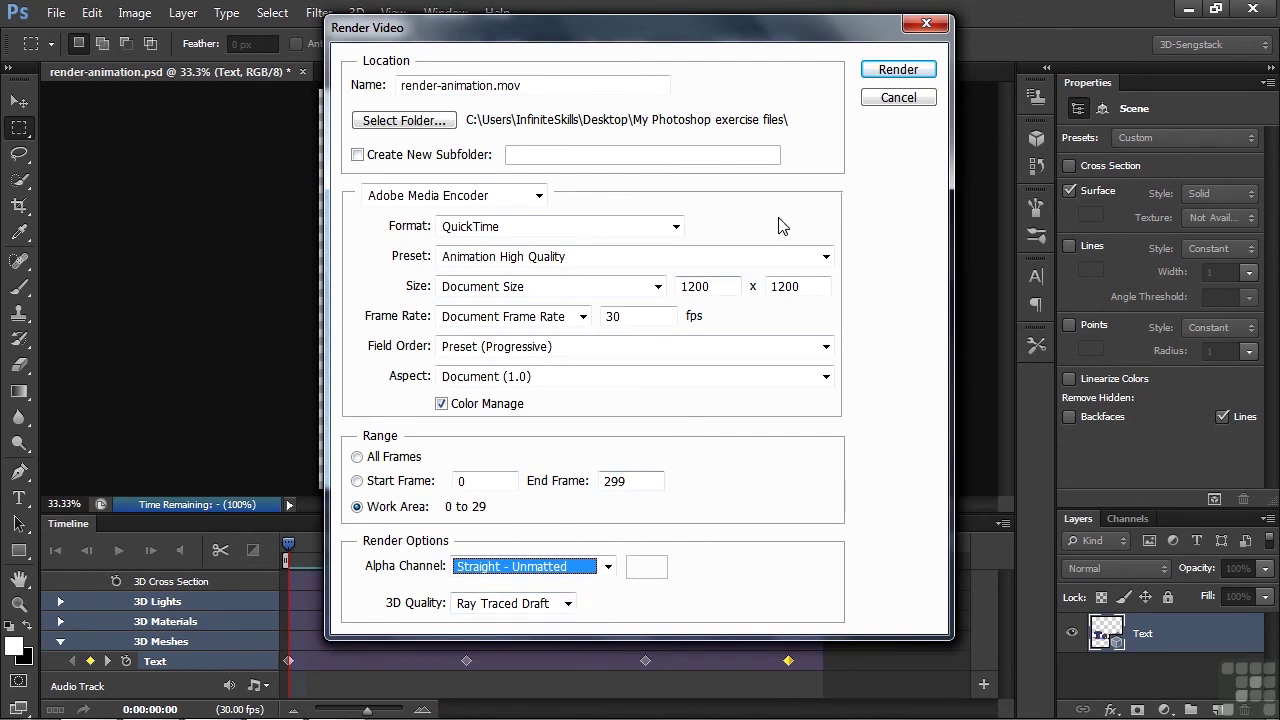
pyautogui.click(893, 72)
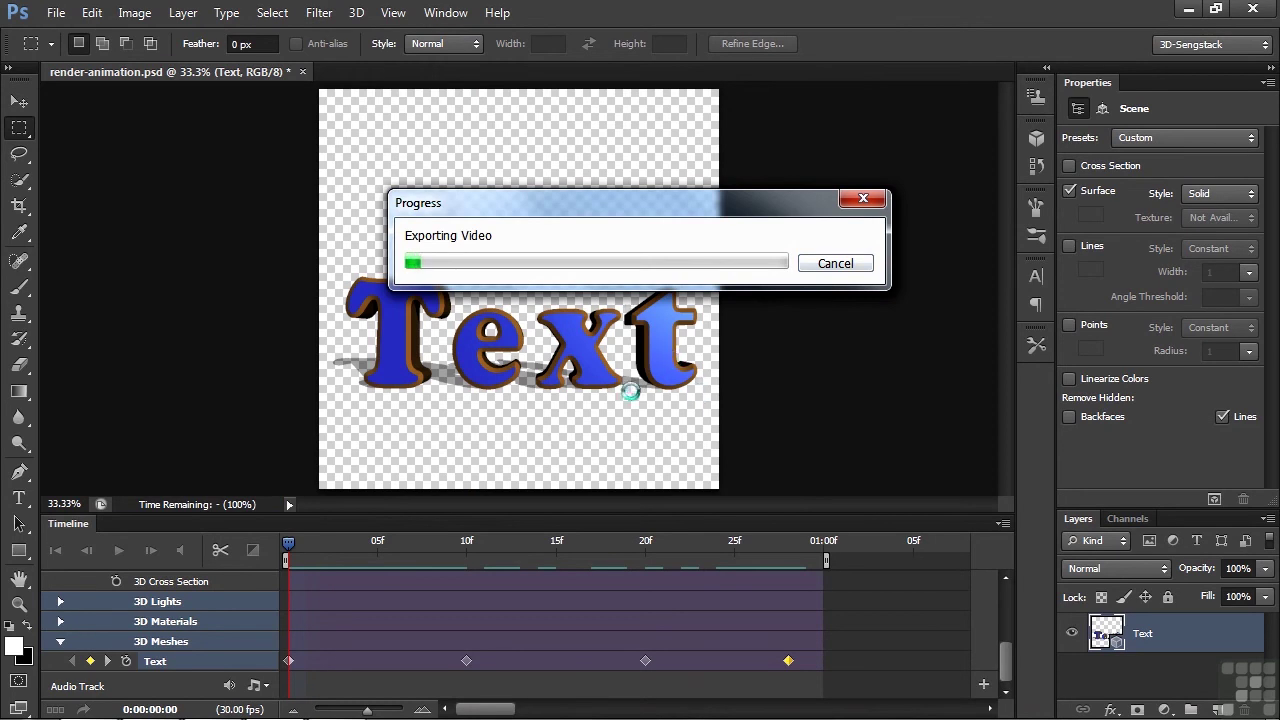
# Minimize Photoshop and preview render-animation.mov from the My Photoshop exercise files folder
pyautogui.click(1190, 12)
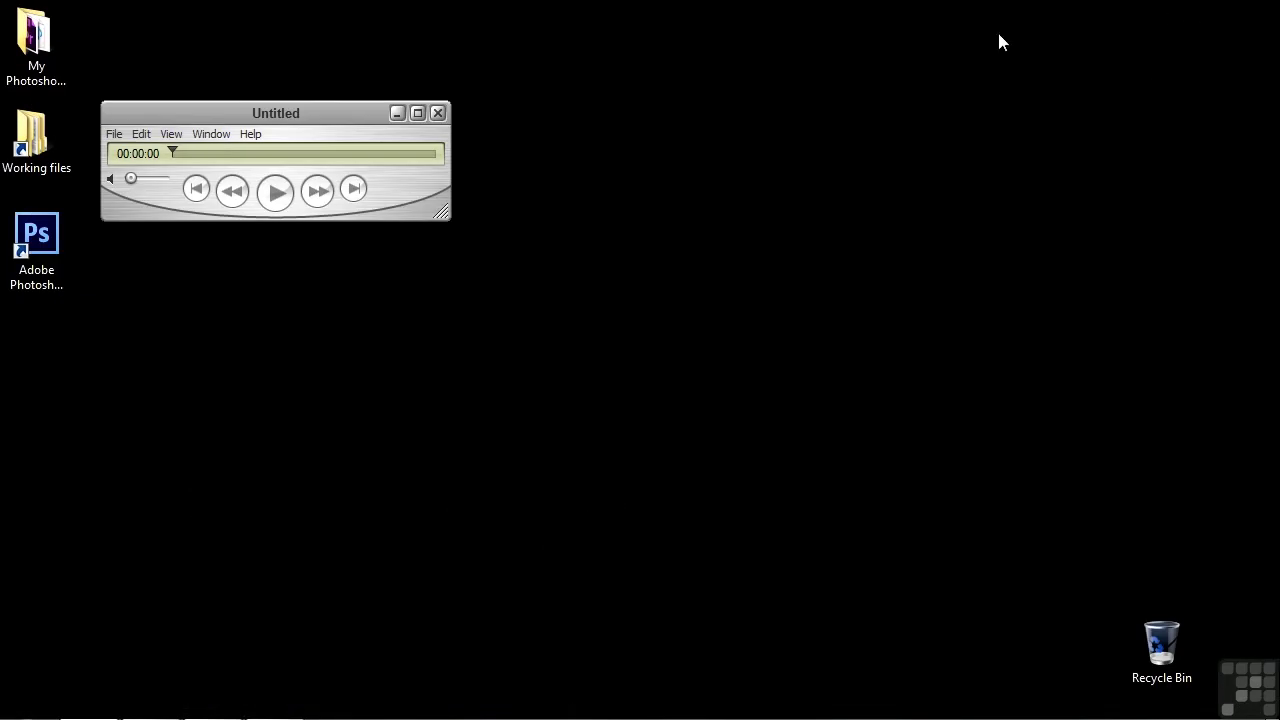
pyautogui.doubleClick(45, 45)
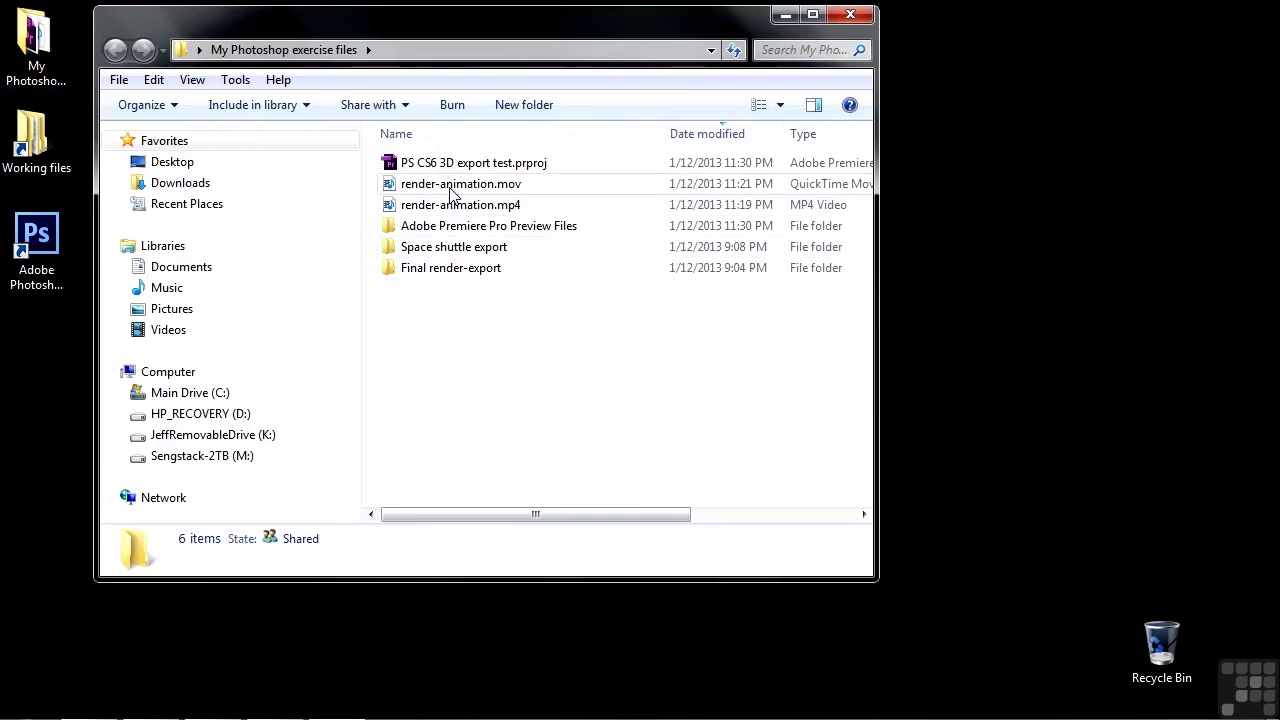
pyautogui.doubleClick(403, 185)
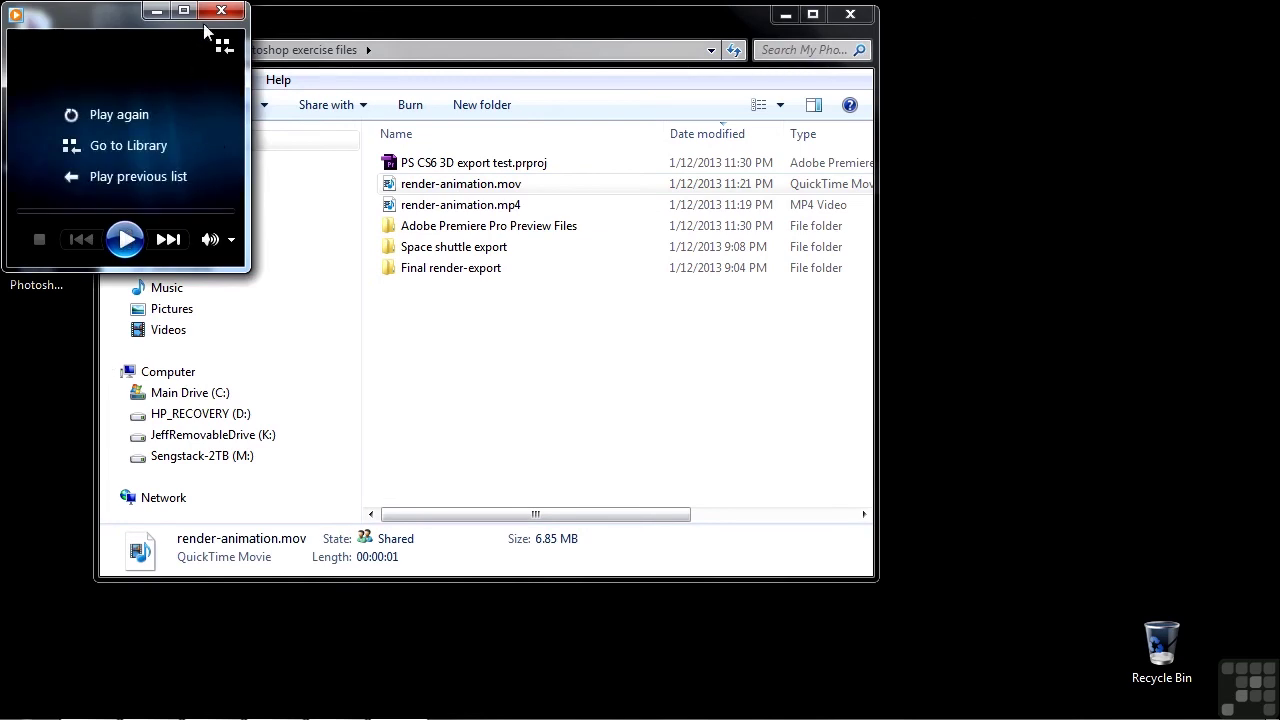
pyautogui.click(221, 14)
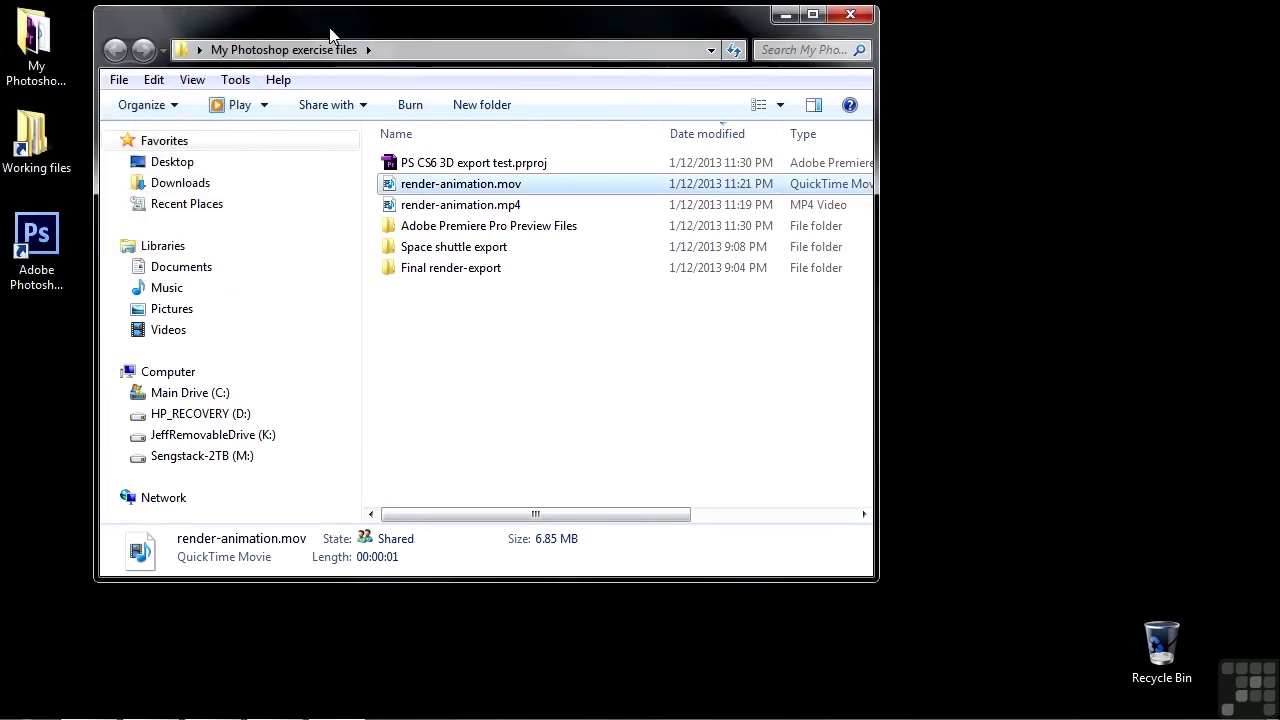
# Move the folder window aside and choose File > Open File in QuickTime Player
pyautogui.moveTo(329, 38); pyautogui.dragTo(724, 50)
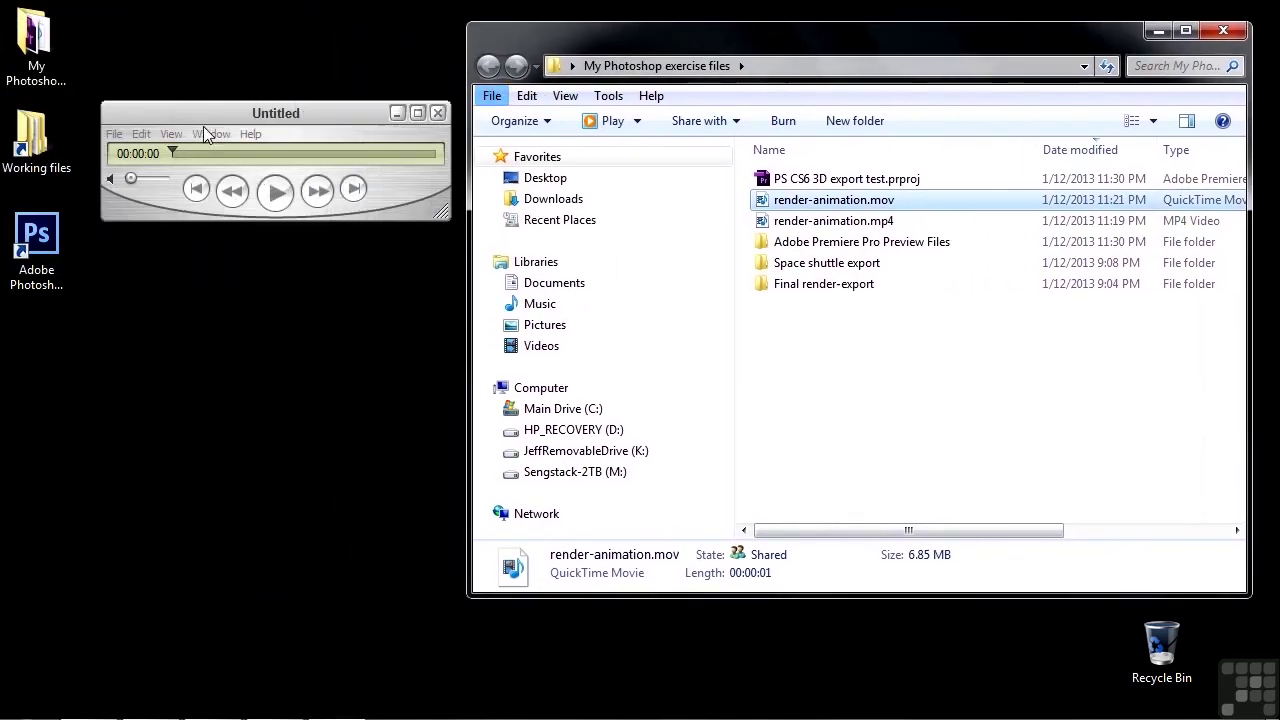
pyautogui.click(116, 133)
pyautogui.click(137, 205)
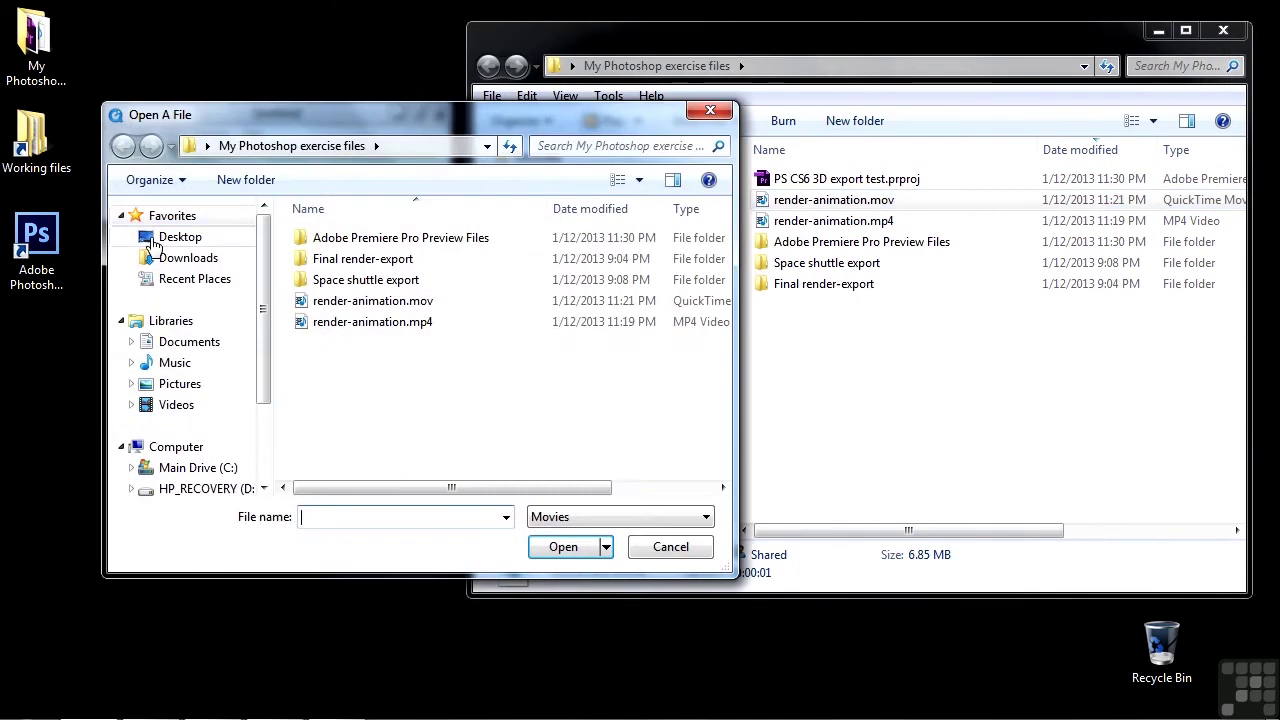
# Open render-animation.mov in QuickTime, play the Text animation, then close it
pyautogui.doubleClick(301, 302)
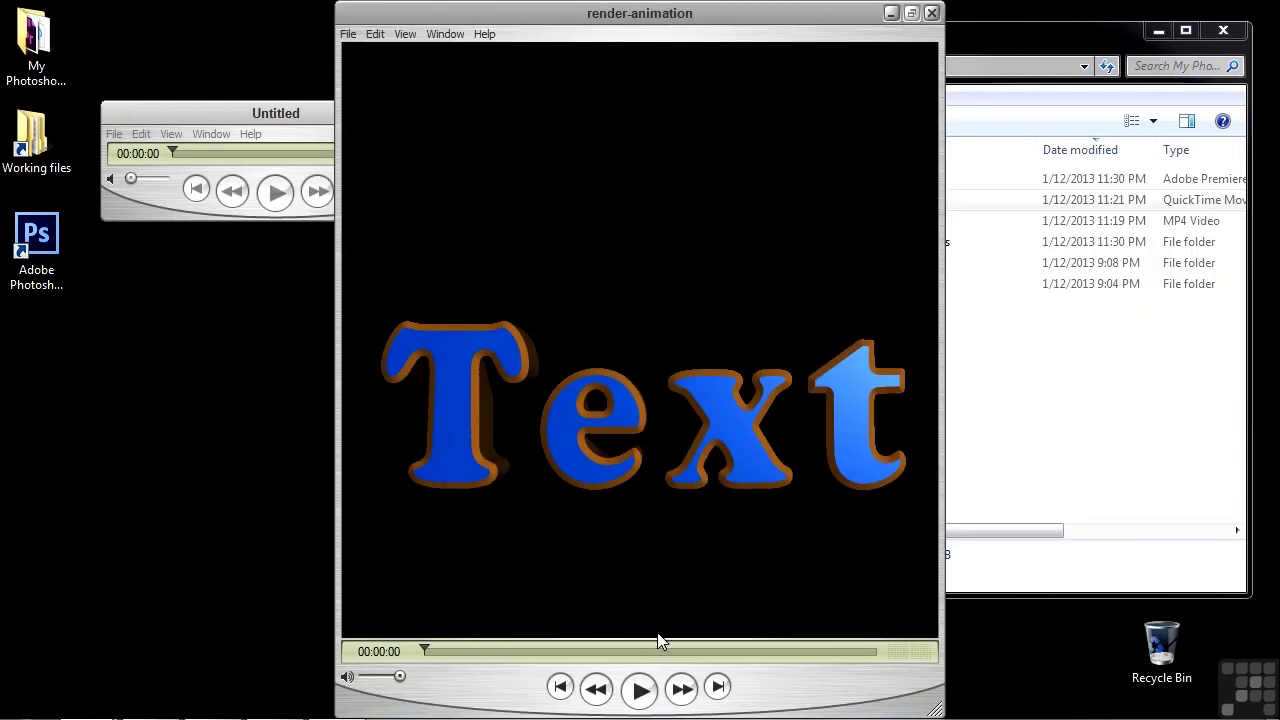
pyautogui.click(640, 690)
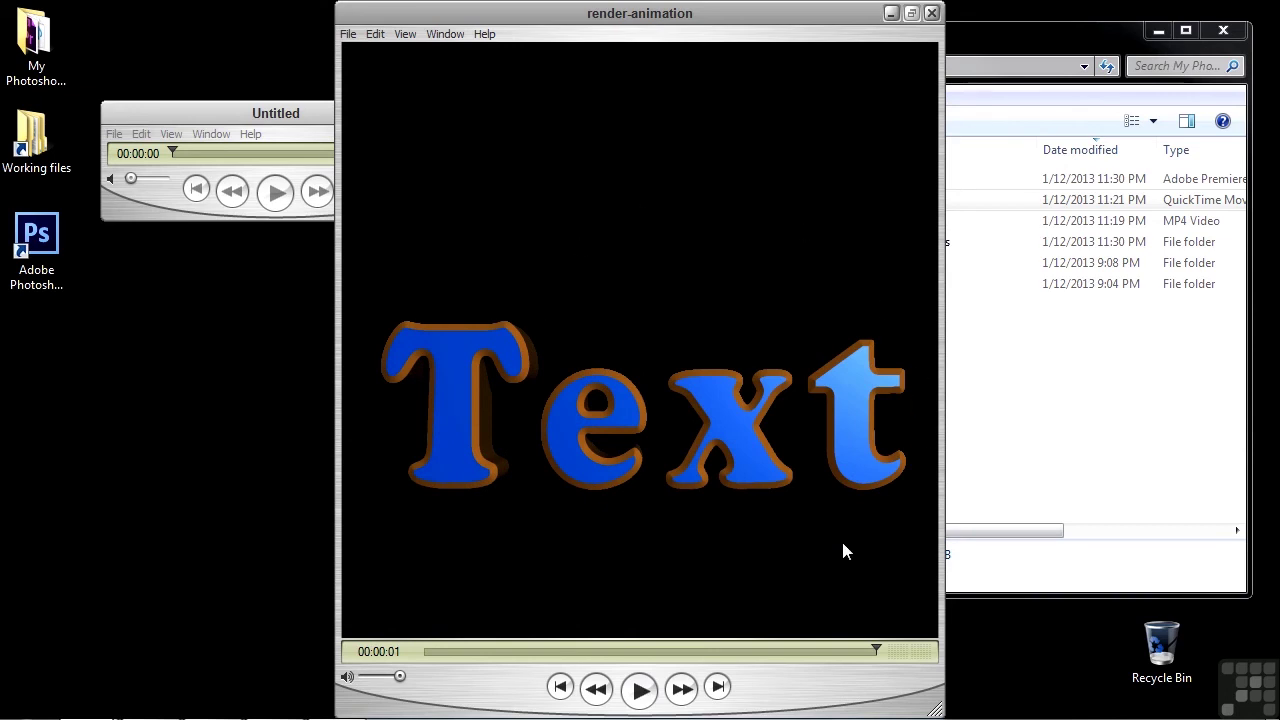
pyautogui.click(931, 13)
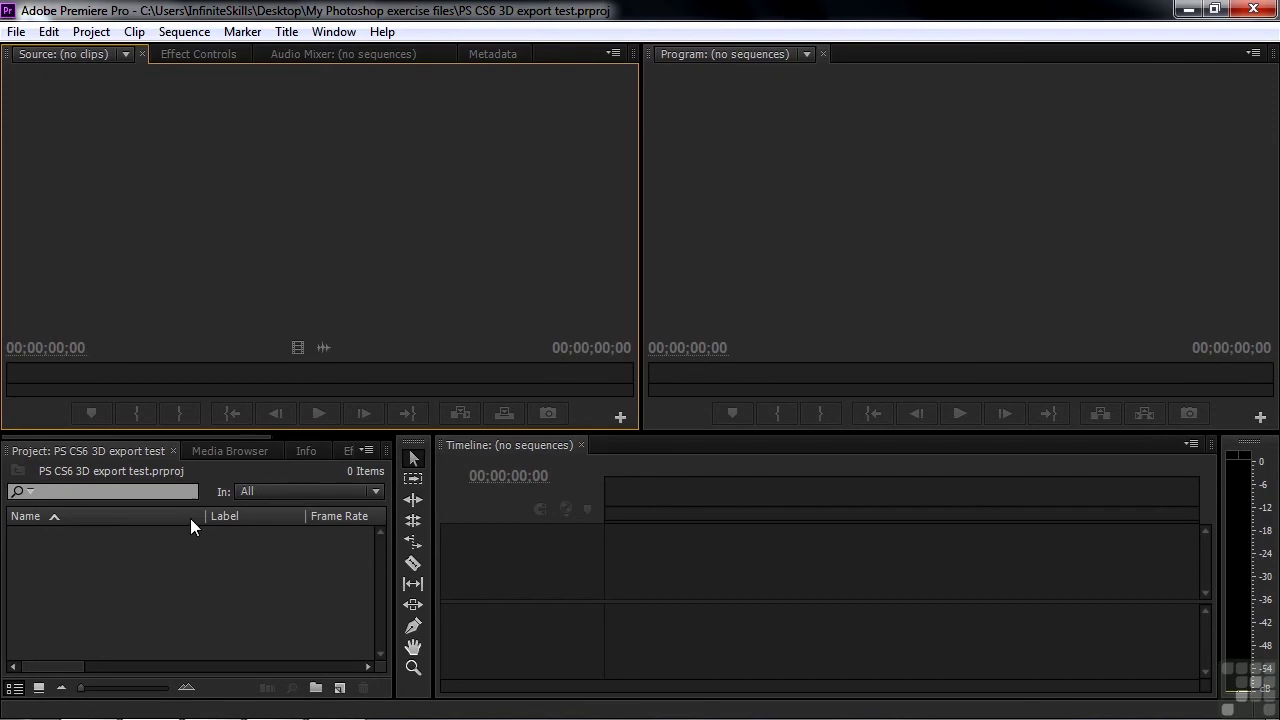
# Import render-animation.mov, create a sequence from it, and fit the timeline with backslash
pyautogui.doubleClick(89, 570)
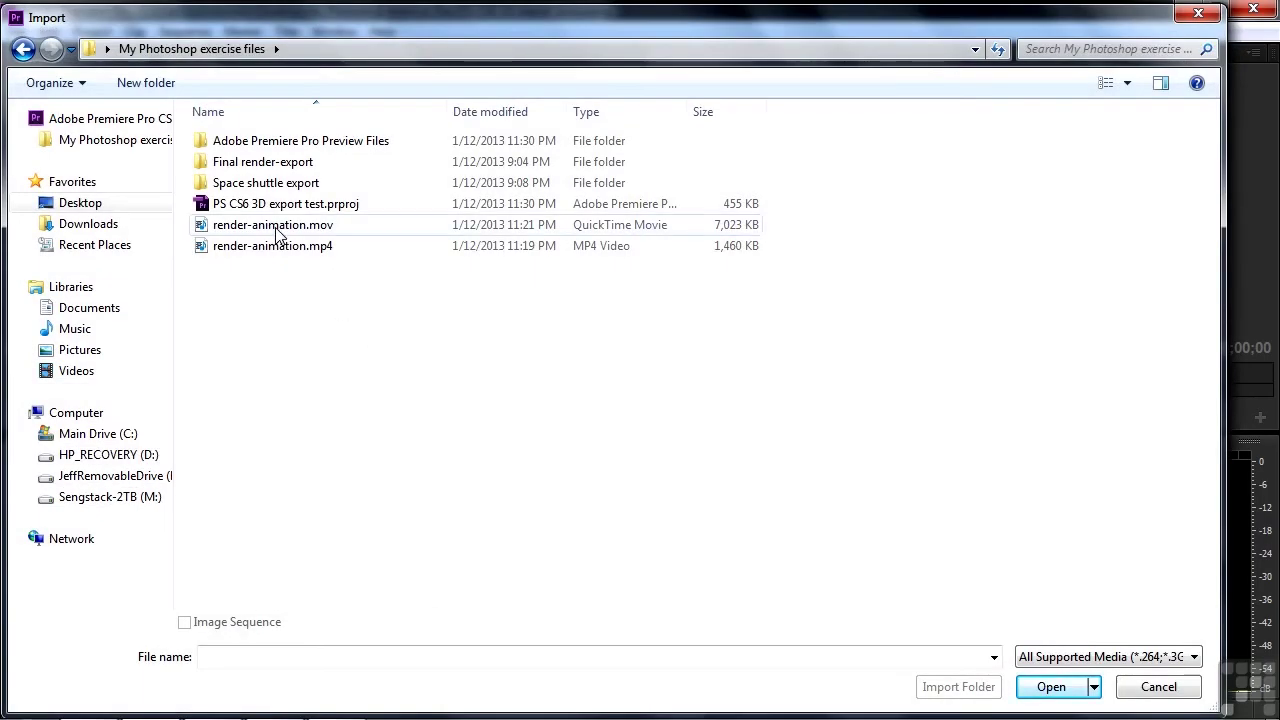
pyautogui.doubleClick(297, 233)
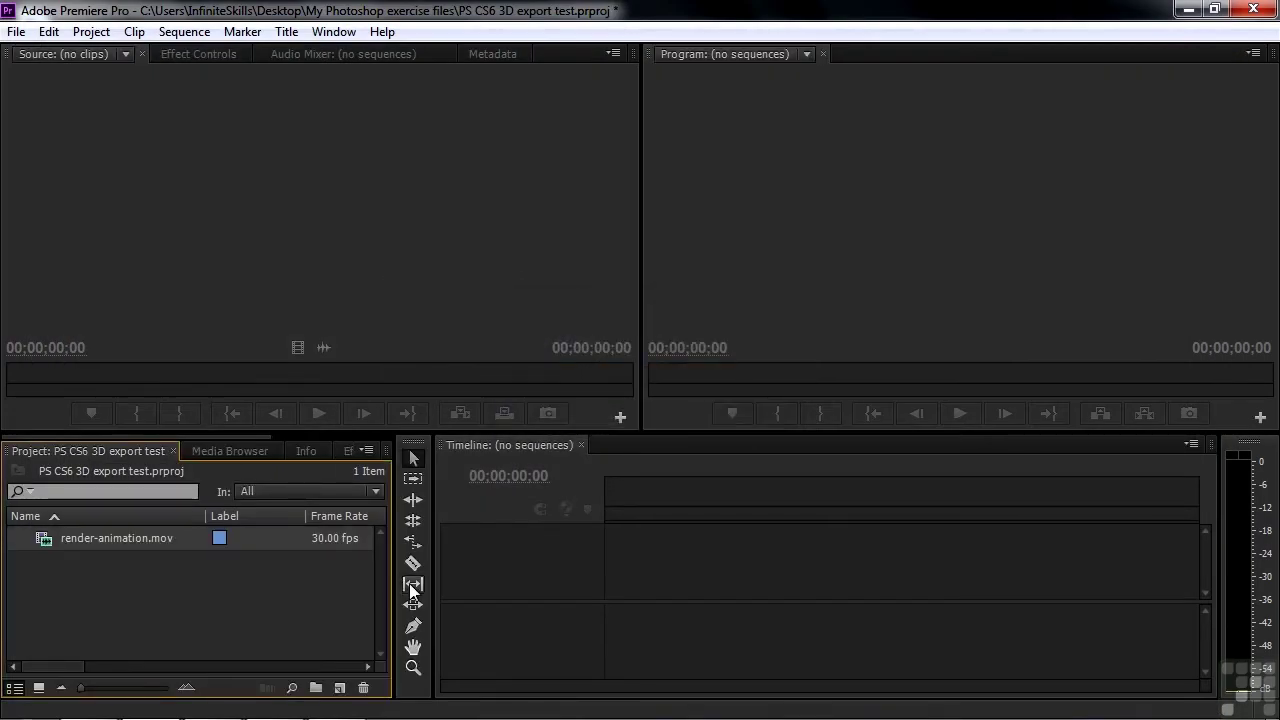
pyautogui.moveTo(46, 537); pyautogui.dragTo(340, 689)
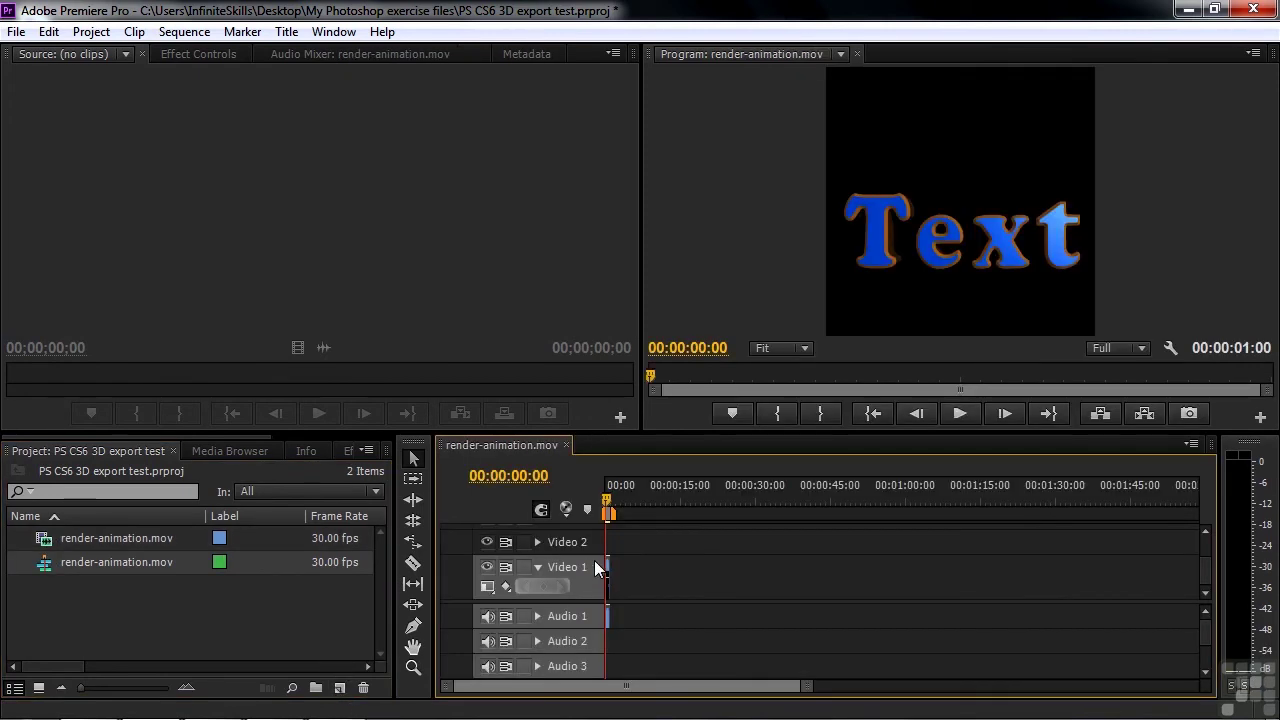
pyautogui.press('\\')
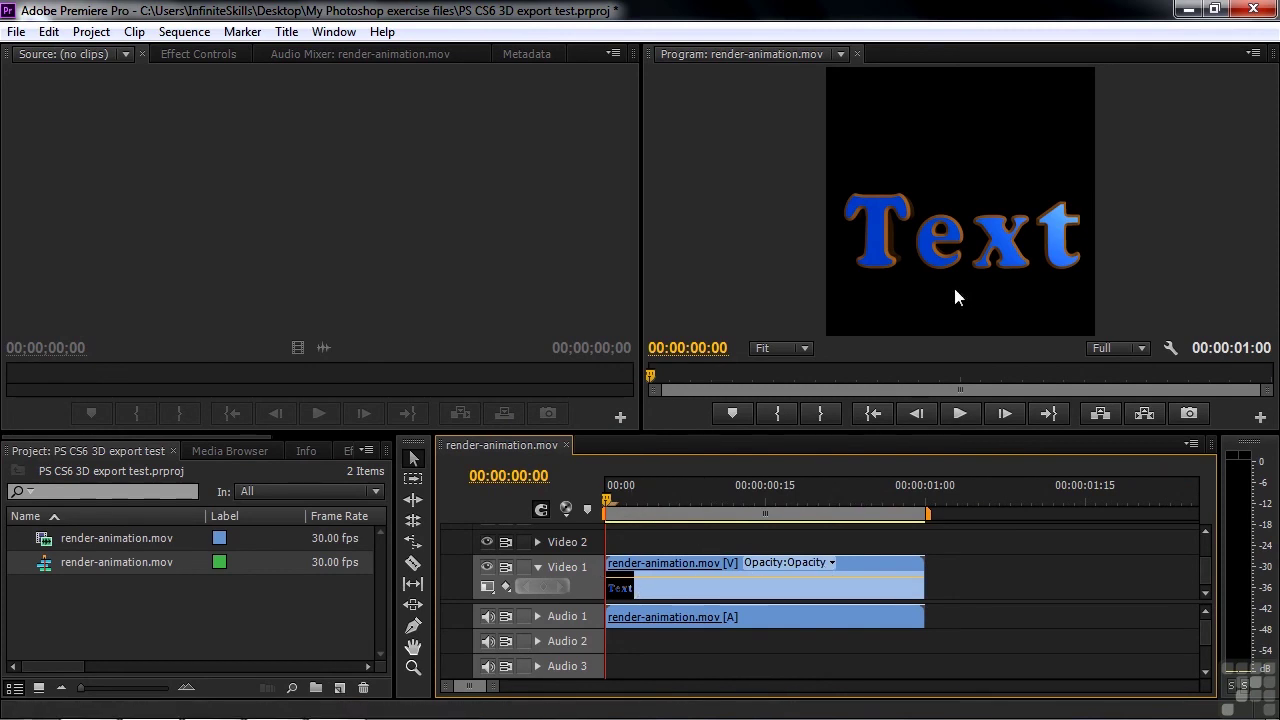
# Create a blue 1200 by 1200 Color Matte named Color Matte
pyautogui.click(339, 688)
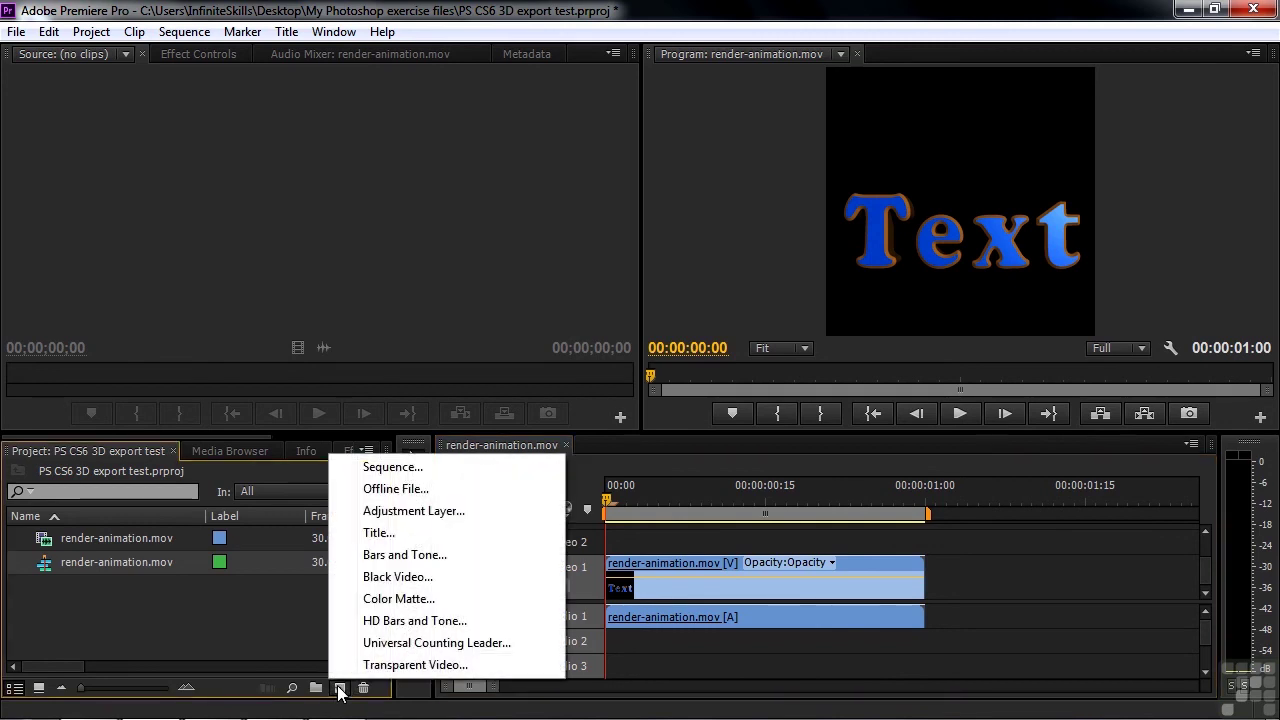
pyautogui.click(395, 598)
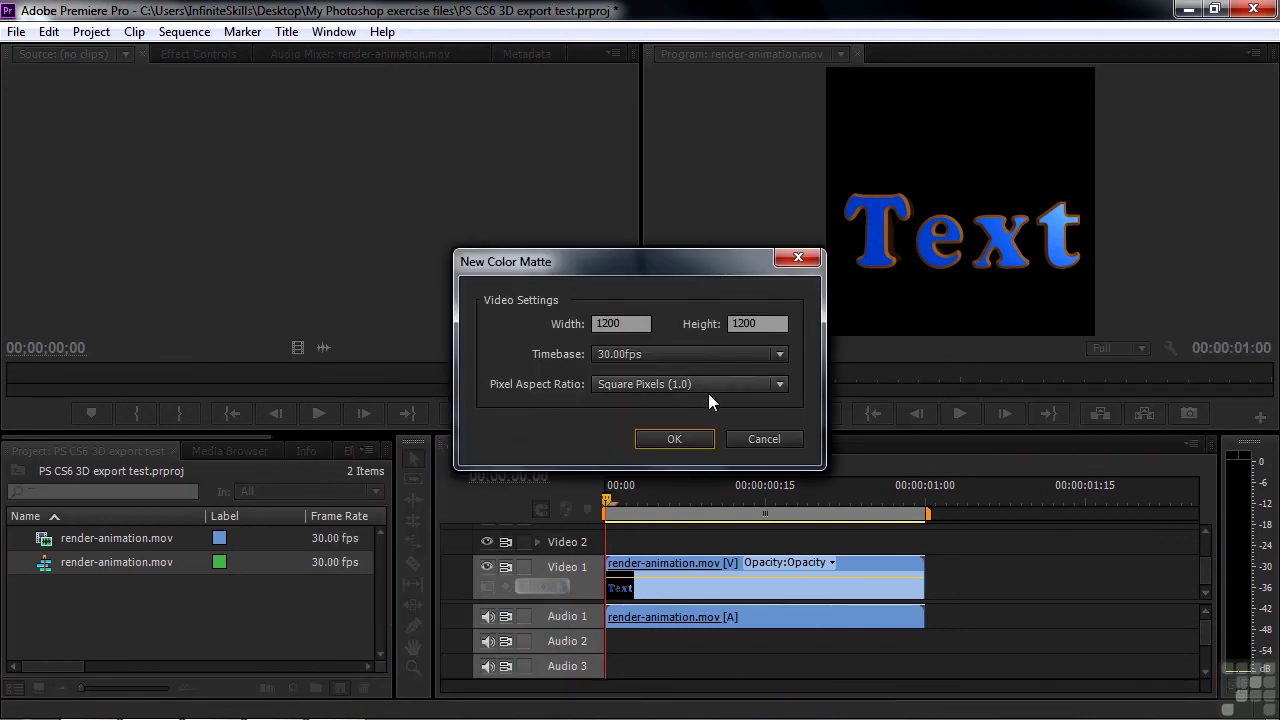
pyautogui.click(700, 440)
pyautogui.moveTo(660, 428); pyautogui.dragTo(643, 428)
pyautogui.click(843, 264)
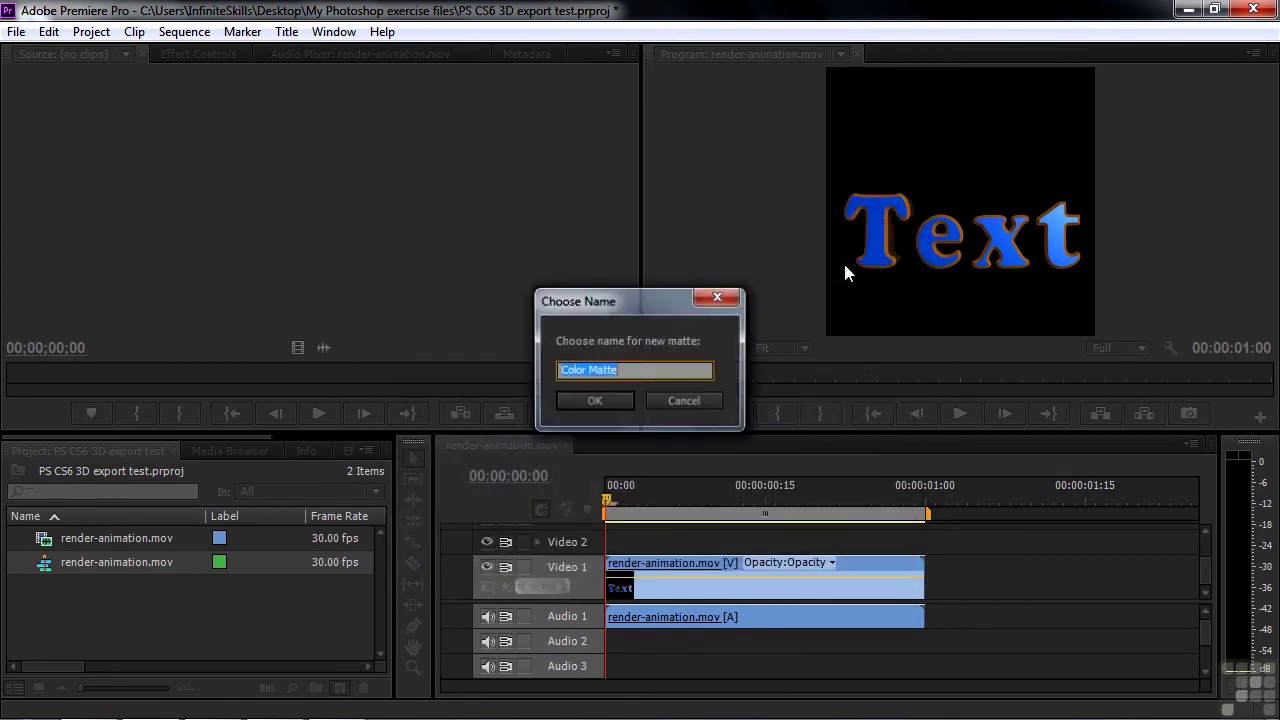
pyautogui.click(597, 402)
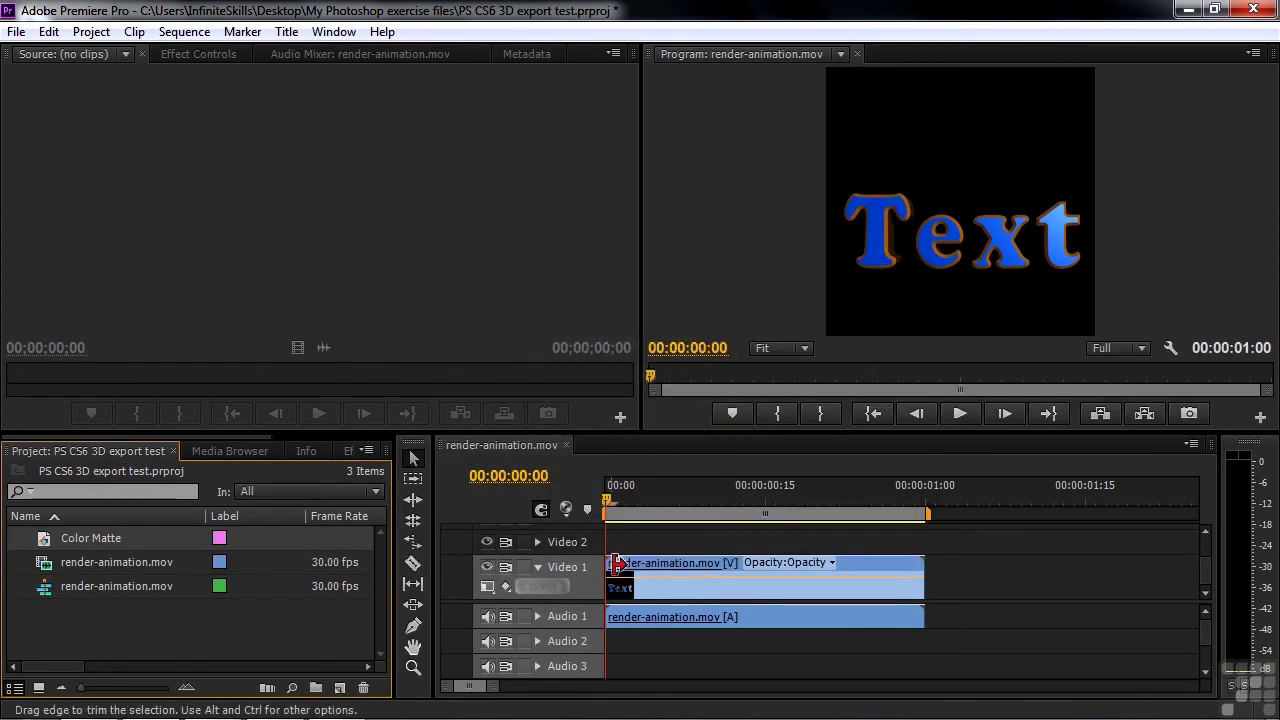
# Move the Text clip to Video 2, put Color Matte on Video 1, and scrub to preview
pyautogui.click(657, 565)
pyautogui.moveTo(657, 565); pyautogui.dragTo(652, 540)
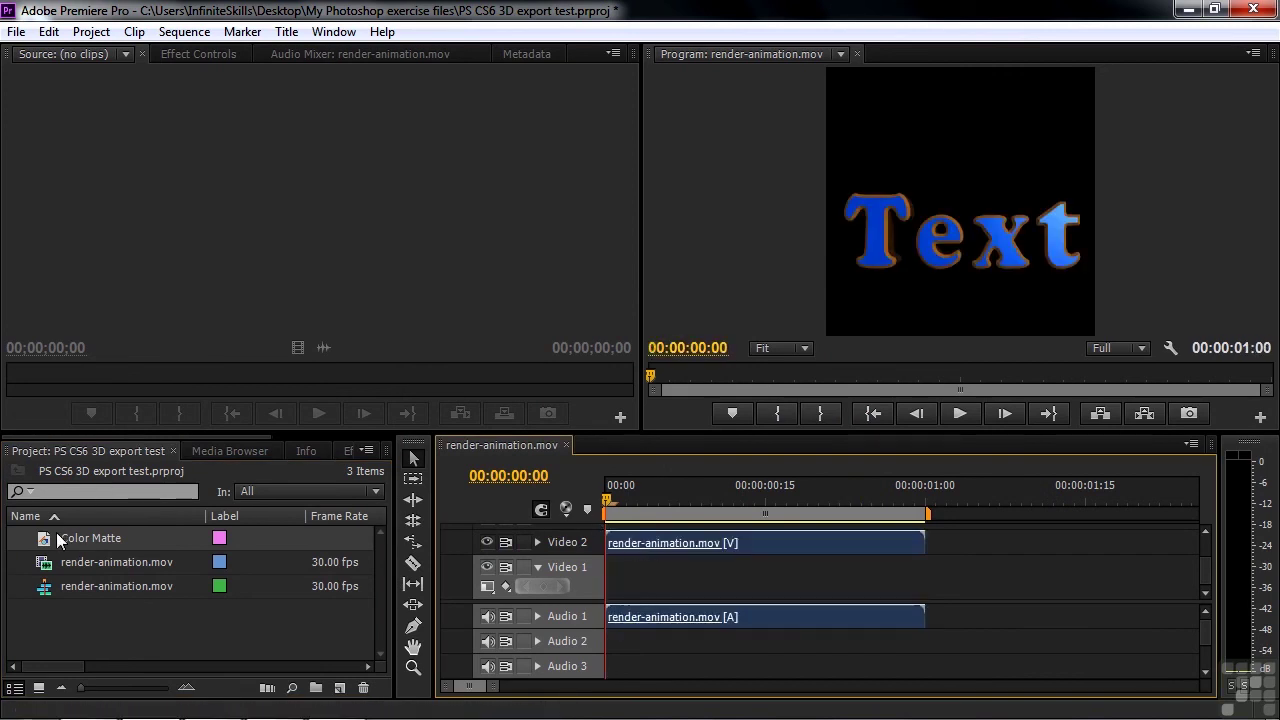
pyautogui.moveTo(48, 540); pyautogui.dragTo(630, 575)
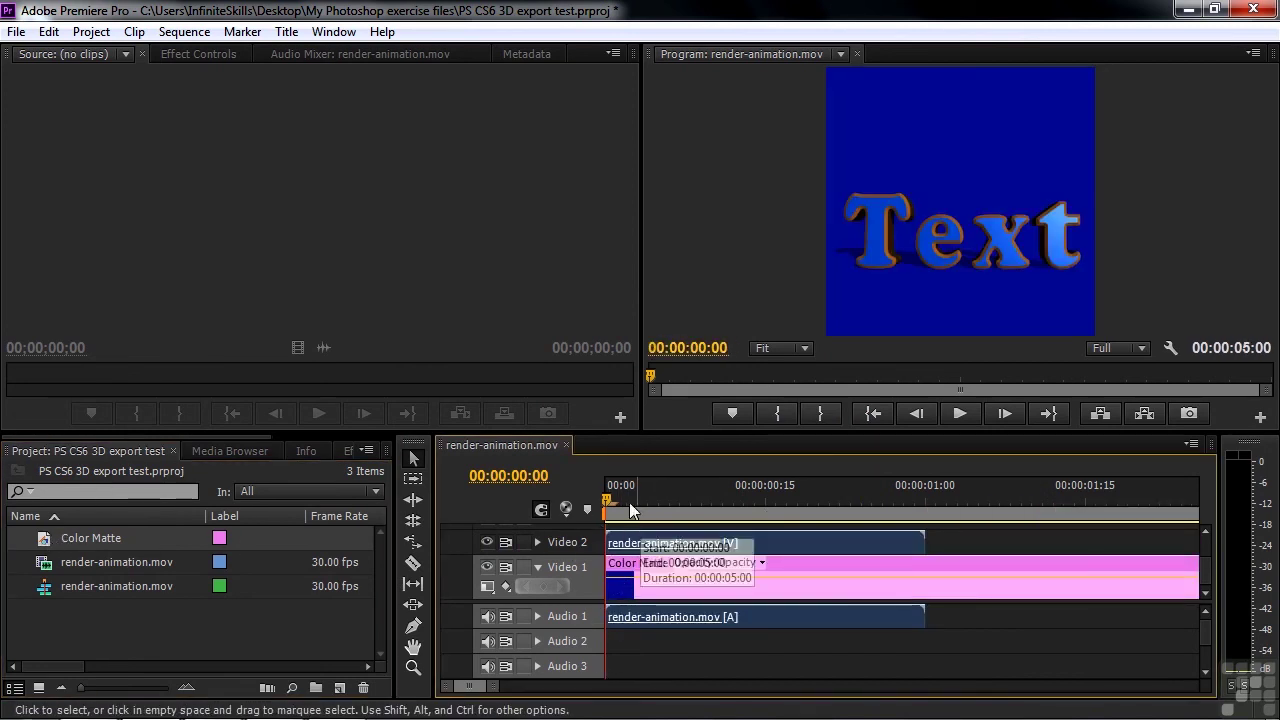
pyautogui.moveTo(607, 503)
pyautogui.mouseDown()
pyautogui.moveTo(817, 522)
pyautogui.moveTo(606, 512)
pyautogui.moveTo(849, 516)
pyautogui.moveTo(632, 492)
pyautogui.moveTo(847, 508)
pyautogui.moveTo(605, 497)
pyautogui.moveTo(870, 511)
pyautogui.moveTo(624, 508)
pyautogui.mouseUp()
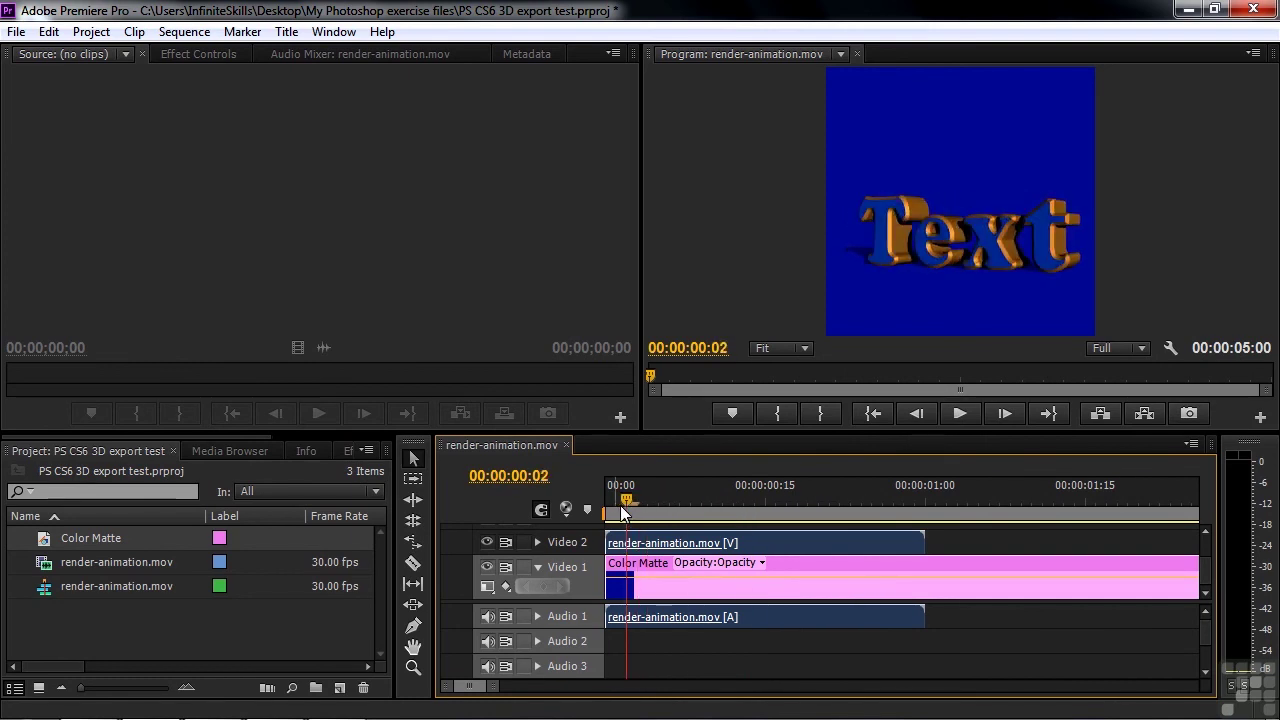